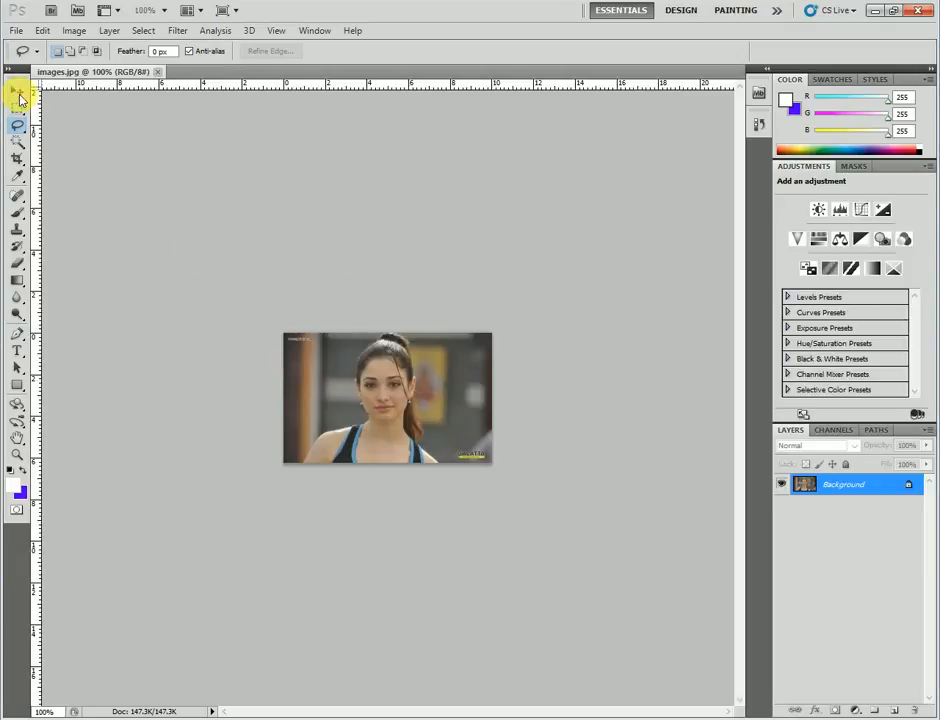
Open the image Tamanna-In-White-Dress-11 from the Actors Adop folder.
{"action": "left_click", "coordinate": [25, 31]}
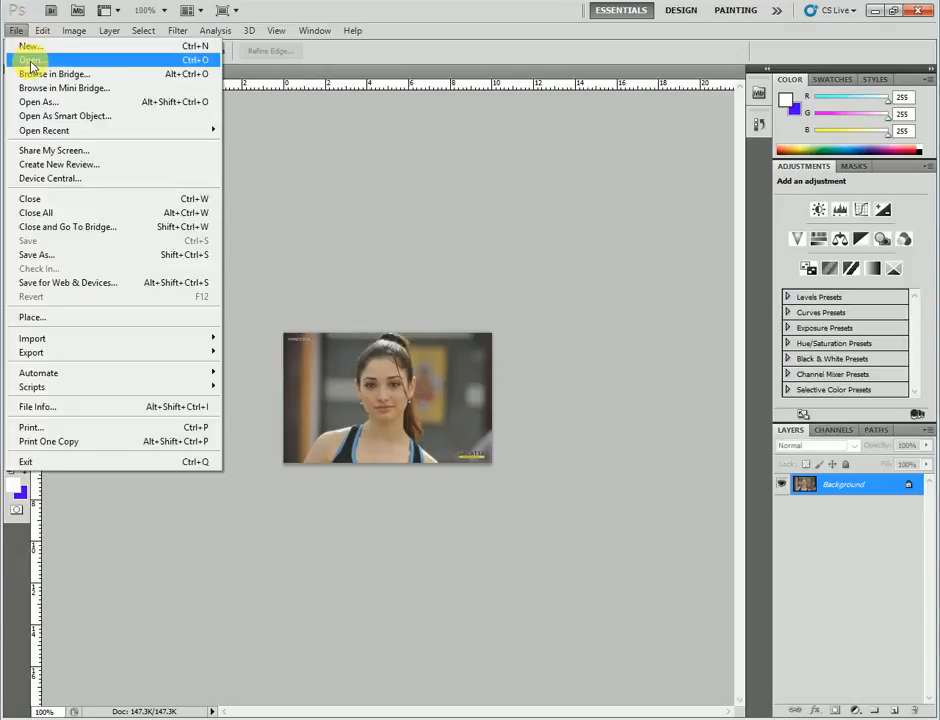
{"action": "left_click", "coordinate": [25, 59]}
{"action": "scroll", "coordinate": [447, 289], "scroll_direction": "down", "scroll_amount": 2}
{"action": "scroll", "coordinate": [447, 289], "scroll_direction": "down", "scroll_amount": 5}
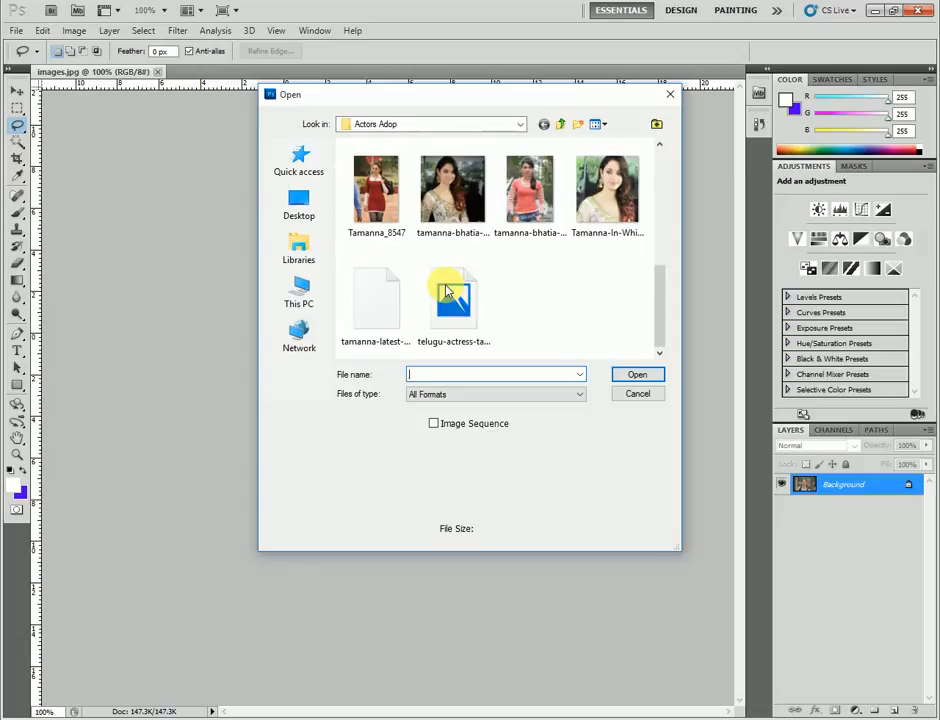
{"action": "left_click", "coordinate": [607, 190]}
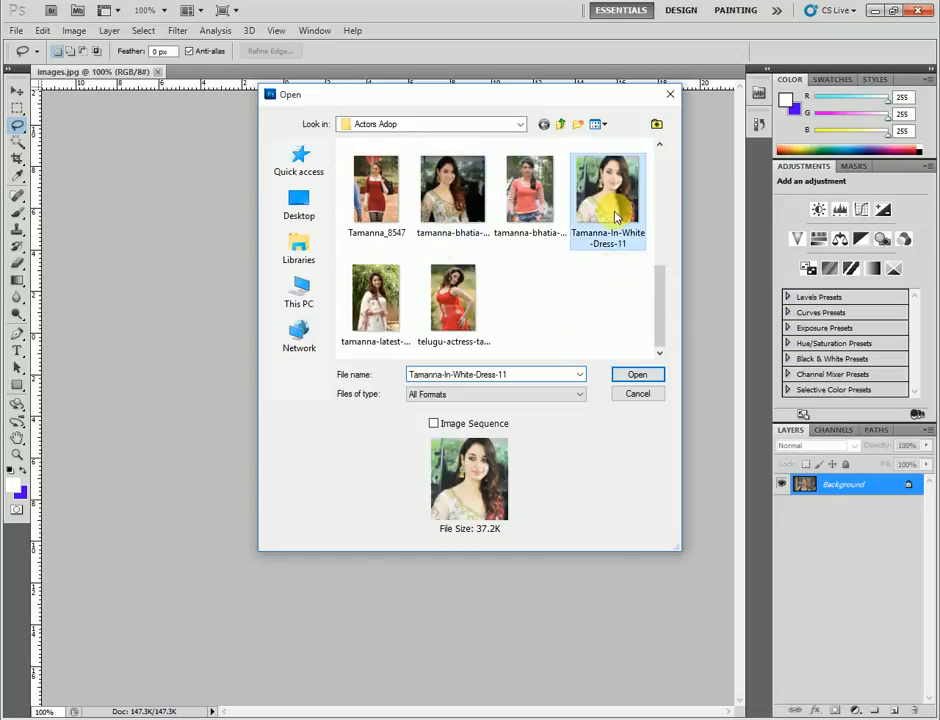
{"action": "left_click", "coordinate": [637, 374]}
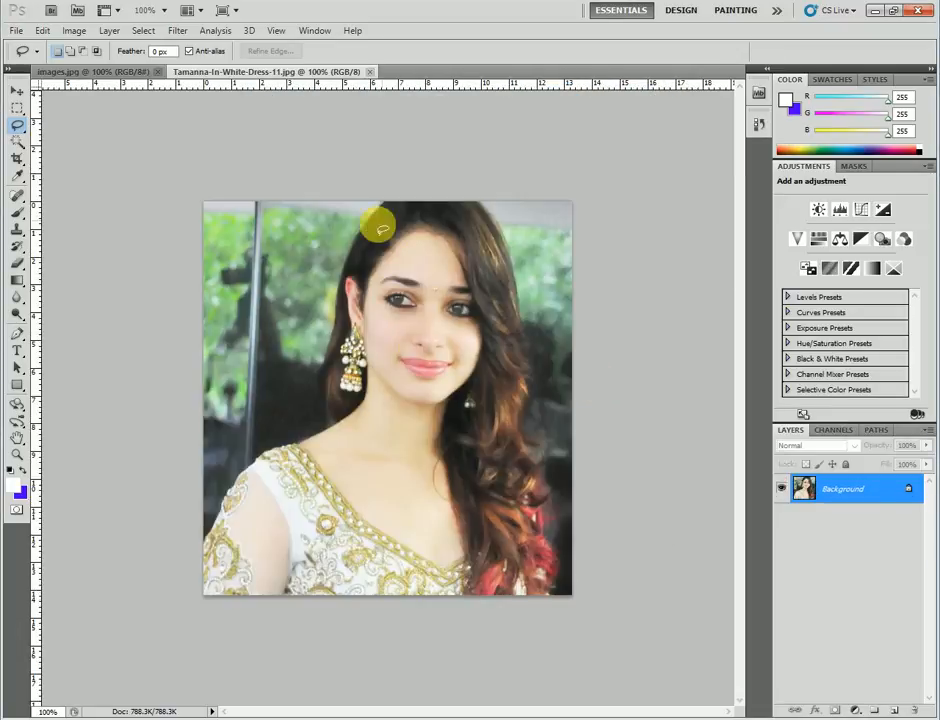
{"action": "left_click", "coordinate": [20, 90]}
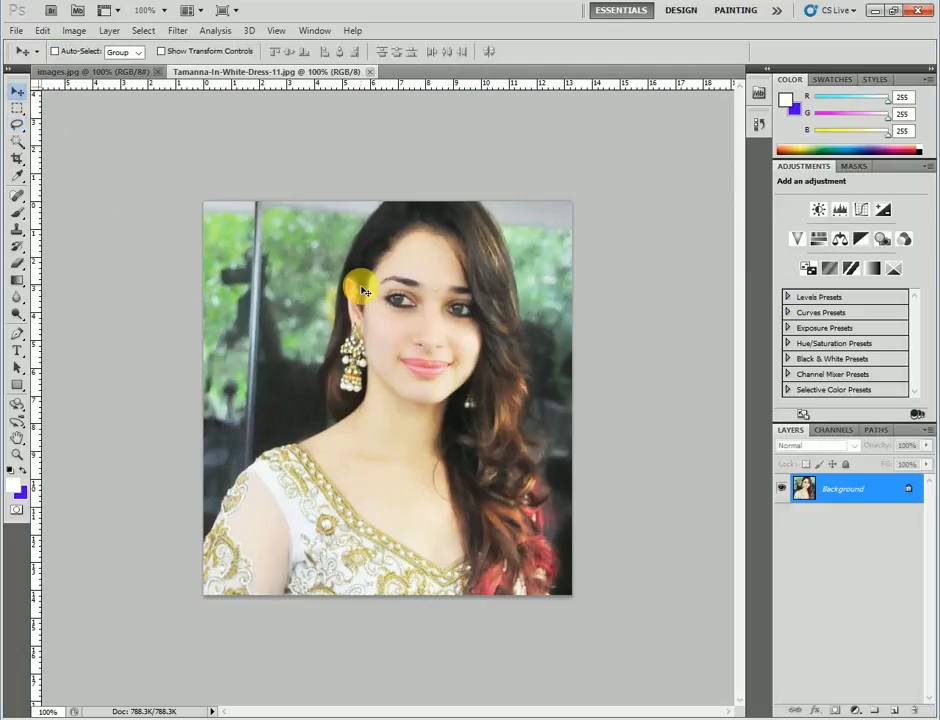
{"action": "key", "text": "ctrl+plus"}
{"action": "key", "text": "ctrl+minus"}
{"action": "key", "text": "ctrl+minus"}
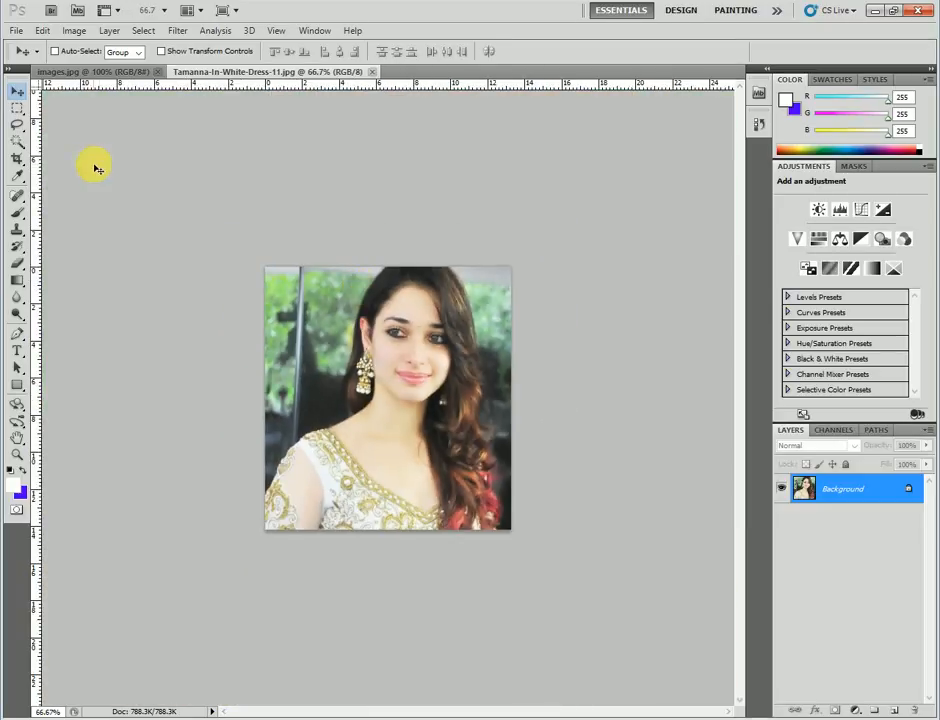
Open the image chloe-mortez-beautiful-hollywood-actress from the ast folder inside HD.
{"action": "left_click", "coordinate": [12, 32]}
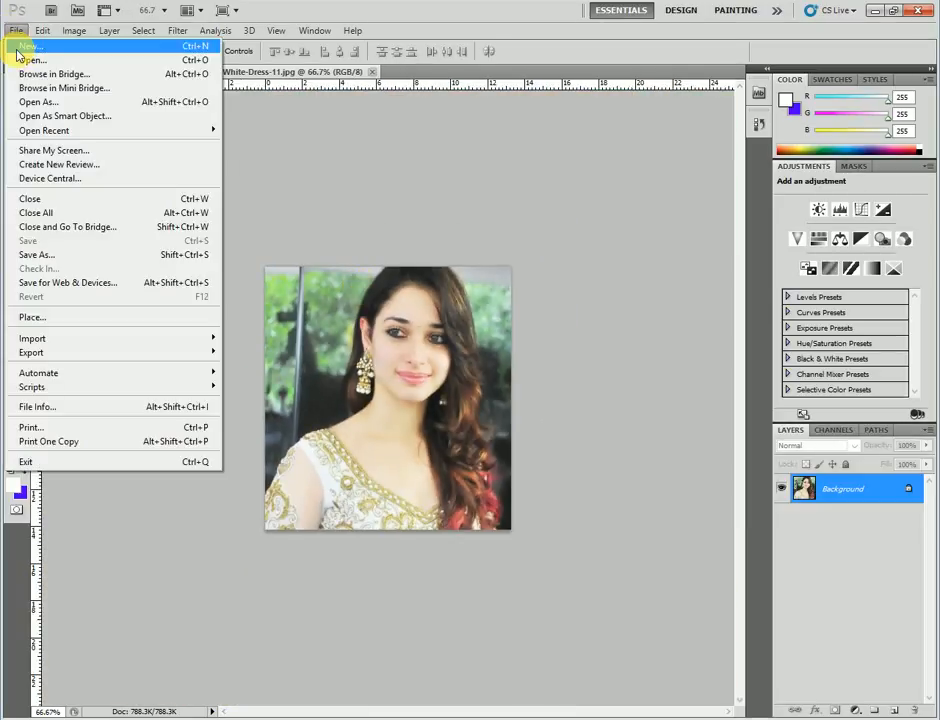
{"action": "left_click", "coordinate": [36, 59]}
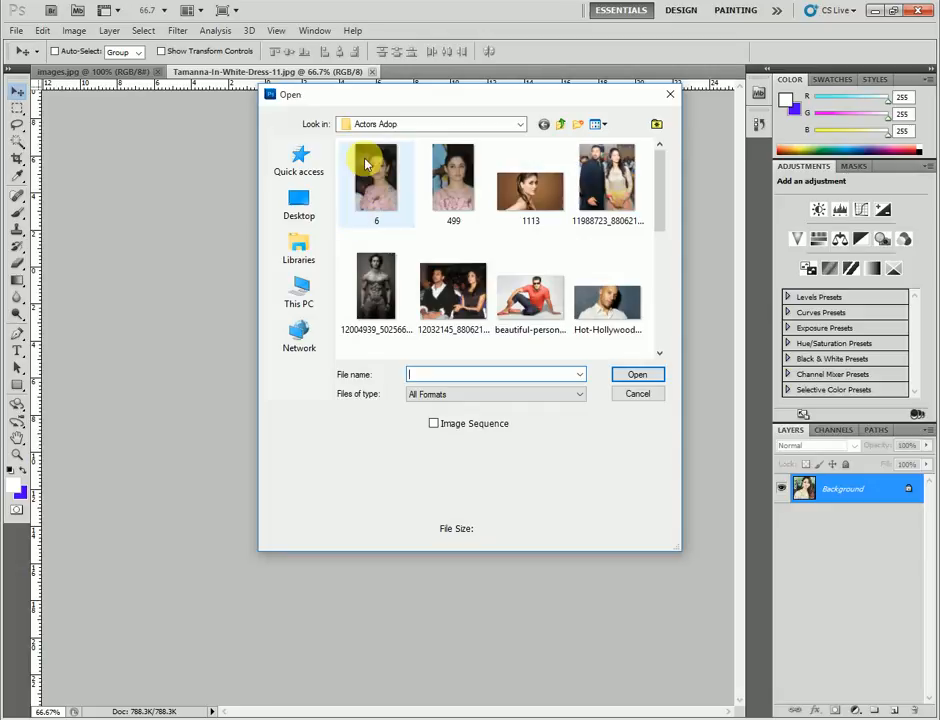
{"action": "left_click", "coordinate": [559, 127]}
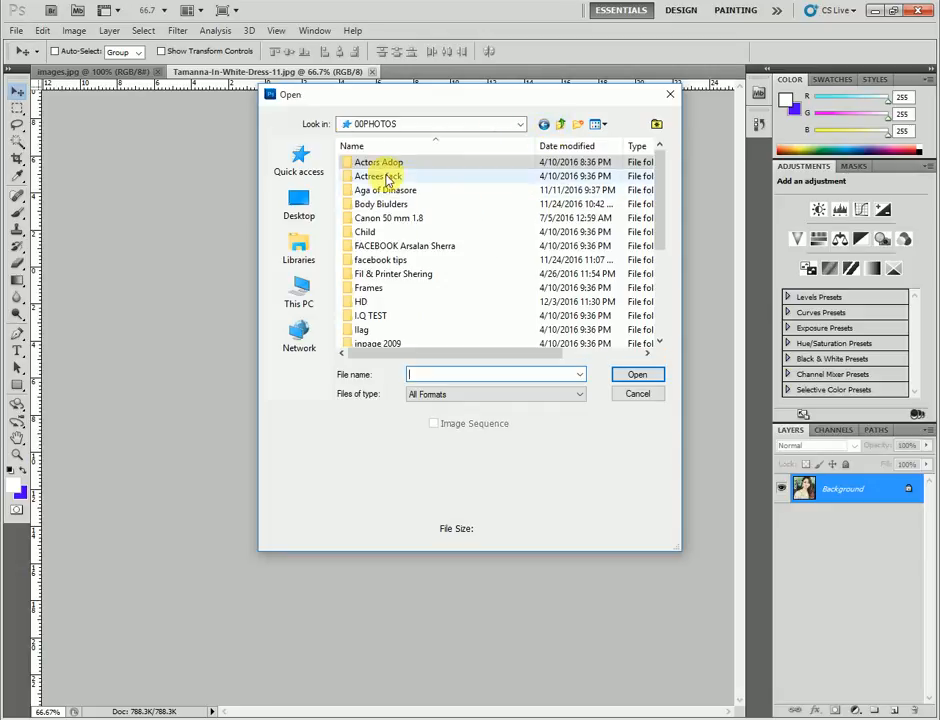
{"action": "double_click", "coordinate": [392, 302]}
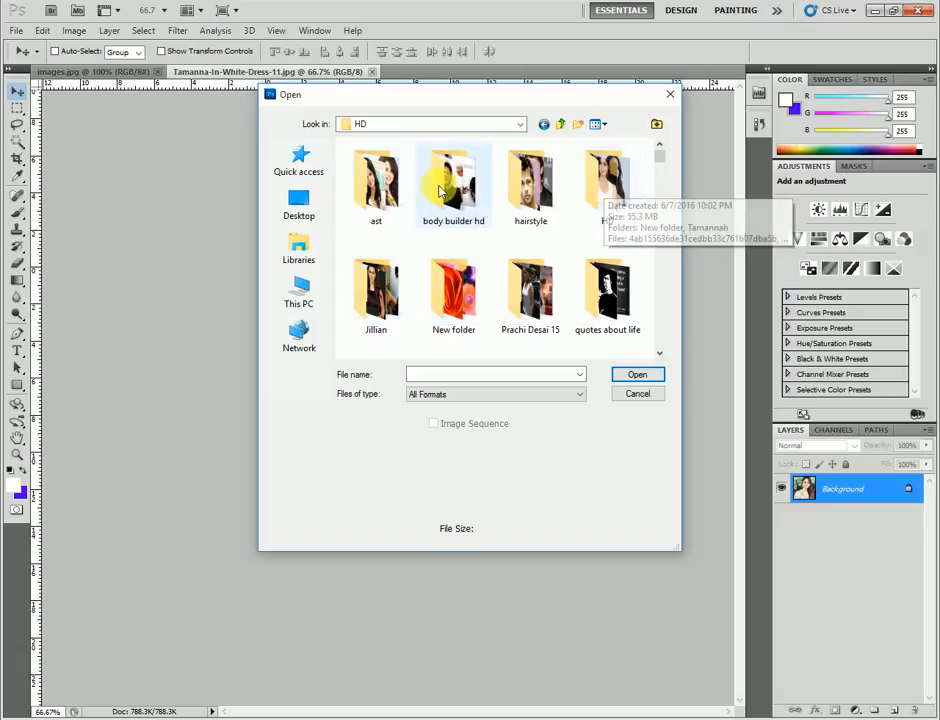
{"action": "double_click", "coordinate": [385, 195]}
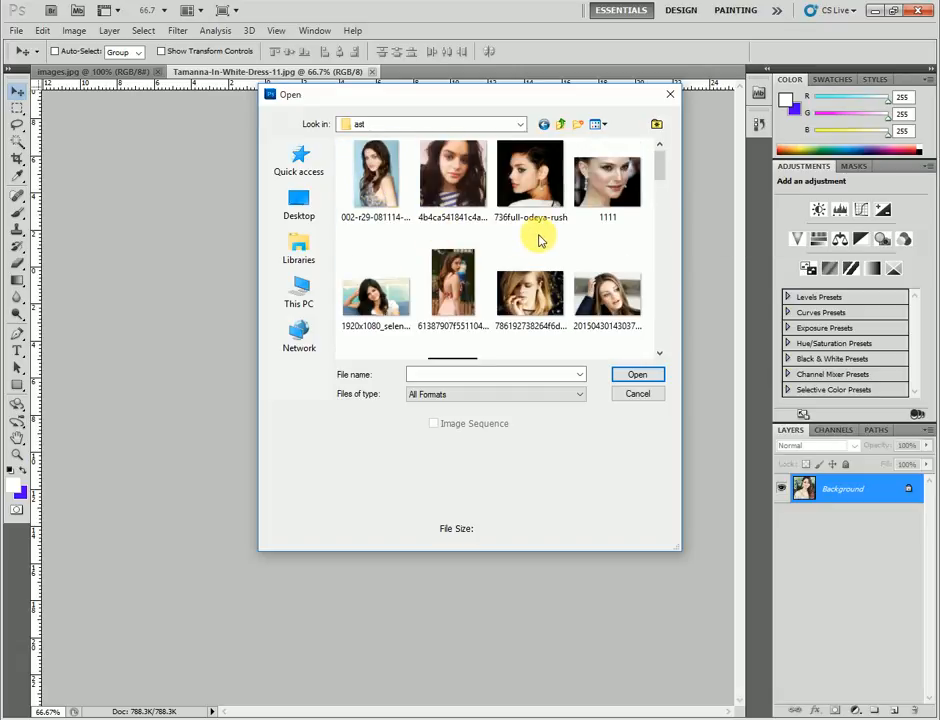
{"action": "scroll", "coordinate": [539, 236], "scroll_direction": "down", "scroll_amount": 2}
{"action": "scroll", "coordinate": [458, 287], "scroll_direction": "down", "scroll_amount": 2}
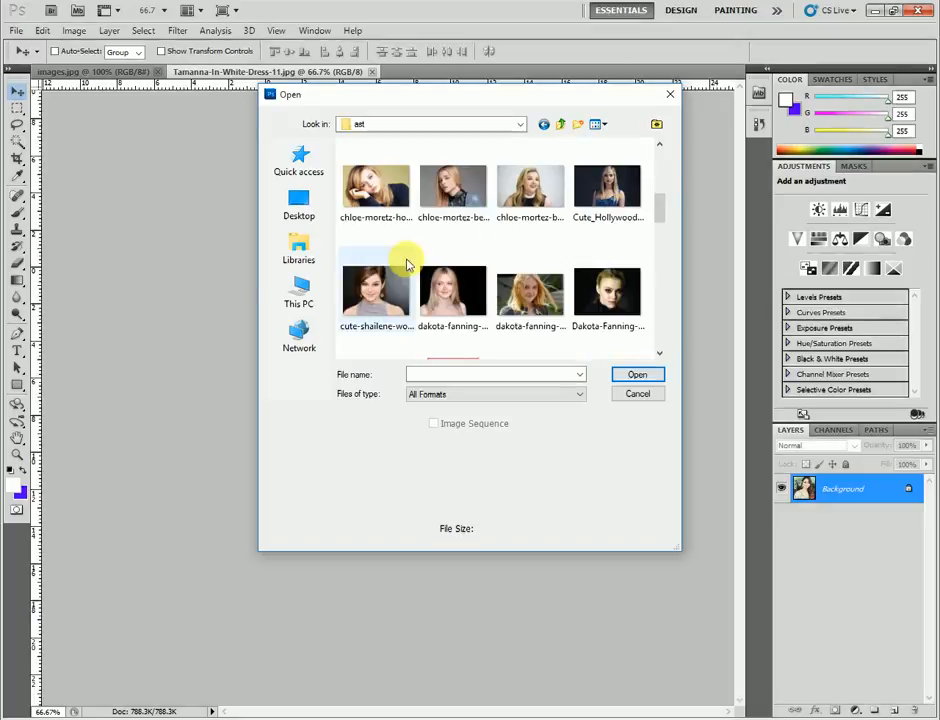
{"action": "left_click", "coordinate": [455, 181]}
{"action": "double_click", "coordinate": [455, 181]}
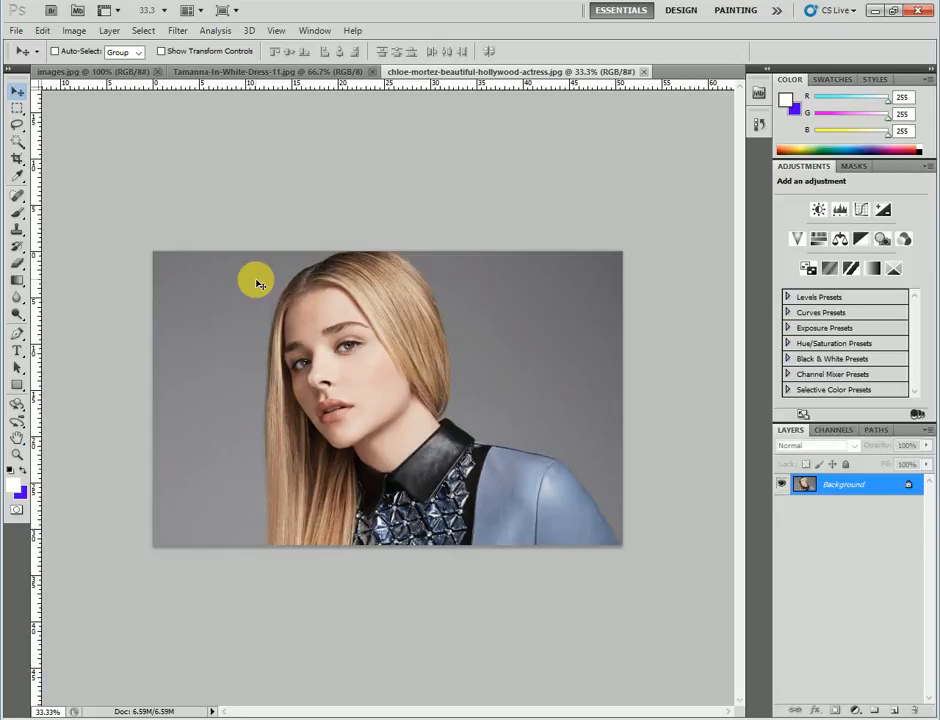
{"action": "key", "text": "ctrl+plus"}
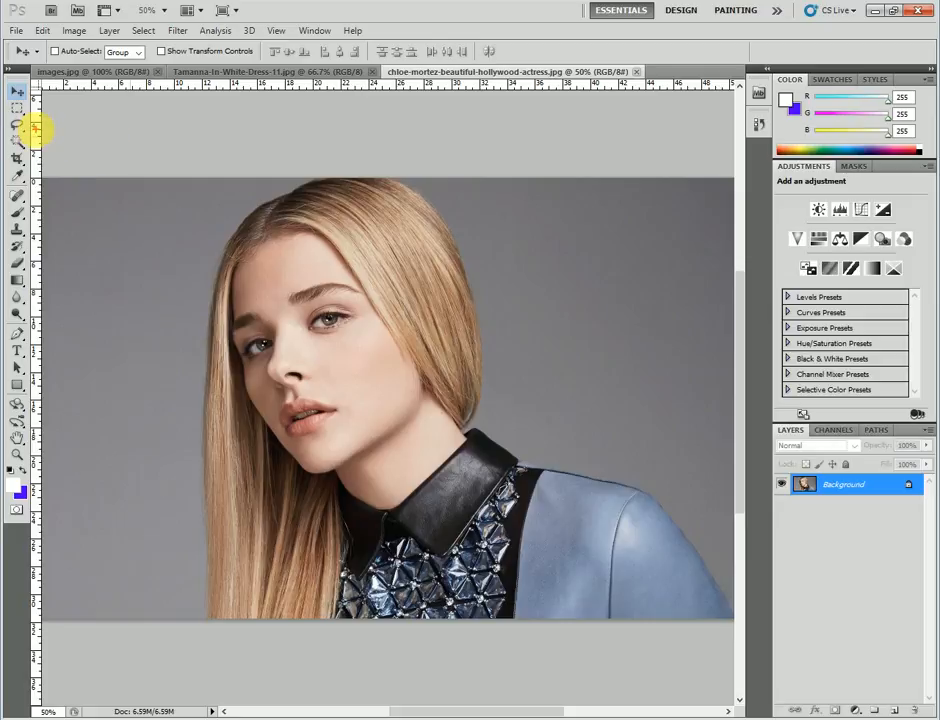
Choose the Polygonal Lasso tool and close the Tamanna-In-White-Dress-11.jpg and images.jpg documents.
{"action": "mouse_move", "coordinate": [33, 128]}
{"action": "left_mouse_down"}
{"action": "mouse_move", "coordinate": [109, 140]}
{"action": "mouse_move", "coordinate": [70, 110]}
{"action": "left_mouse_up"}
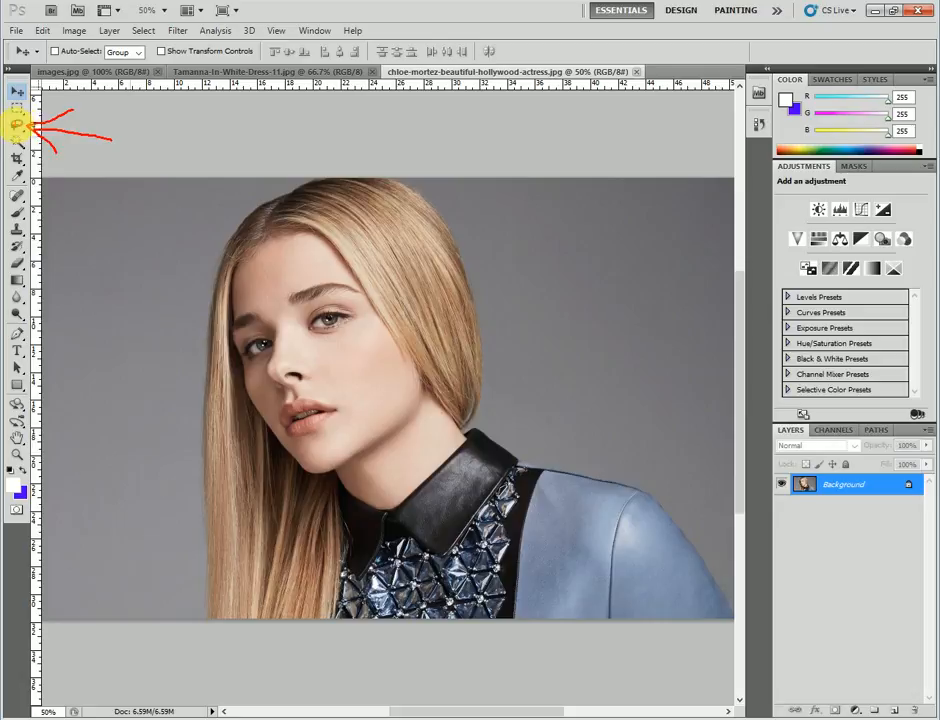
{"action": "key", "text": "Escape"}
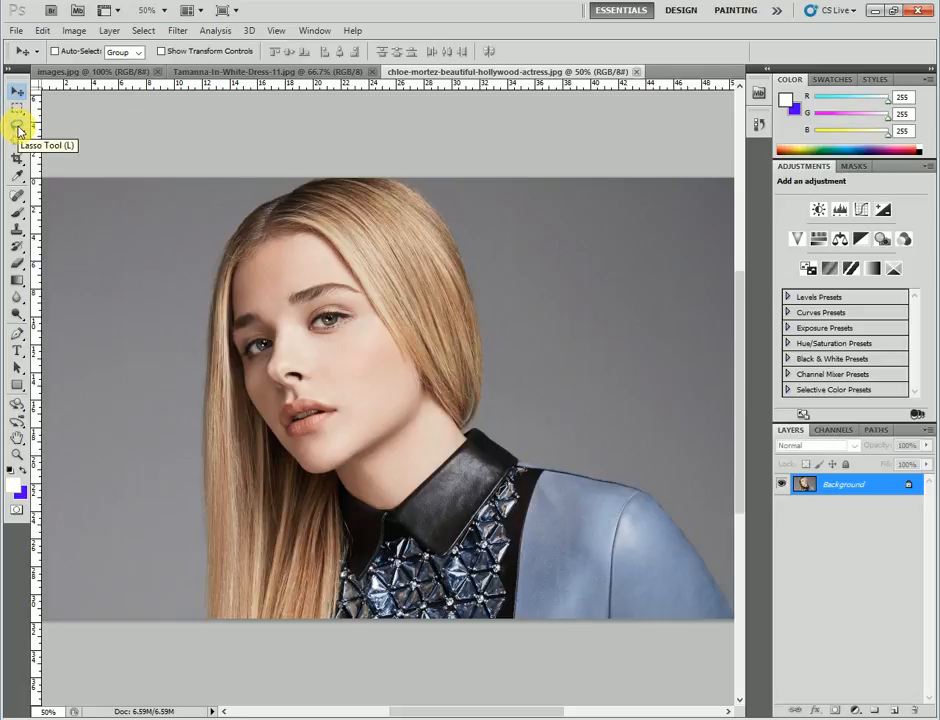
{"action": "left_click", "coordinate": [18, 131]}
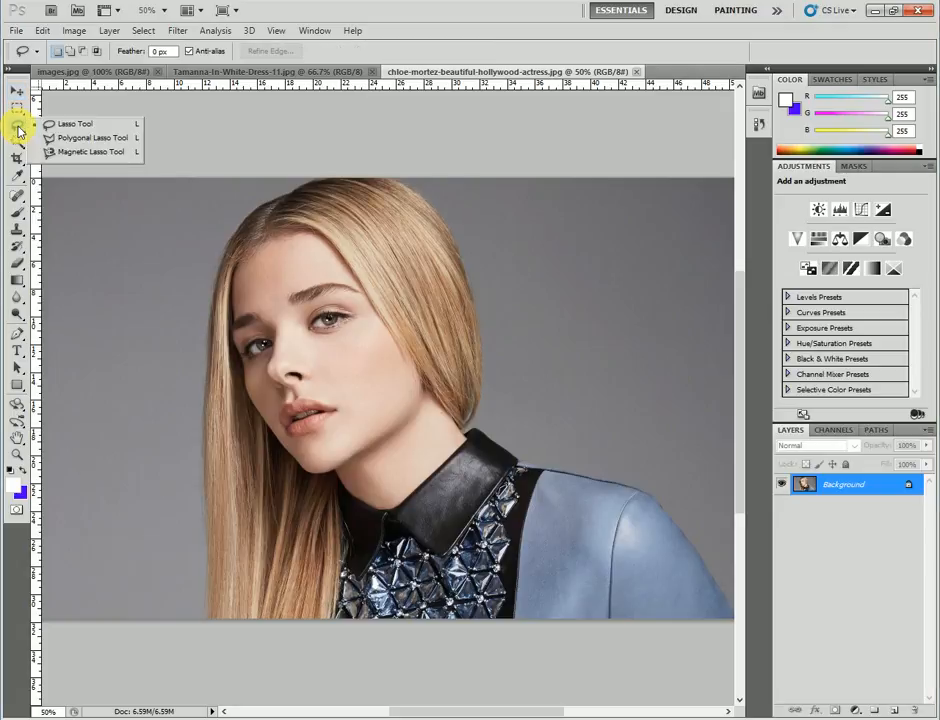
{"action": "left_click", "coordinate": [77, 139]}
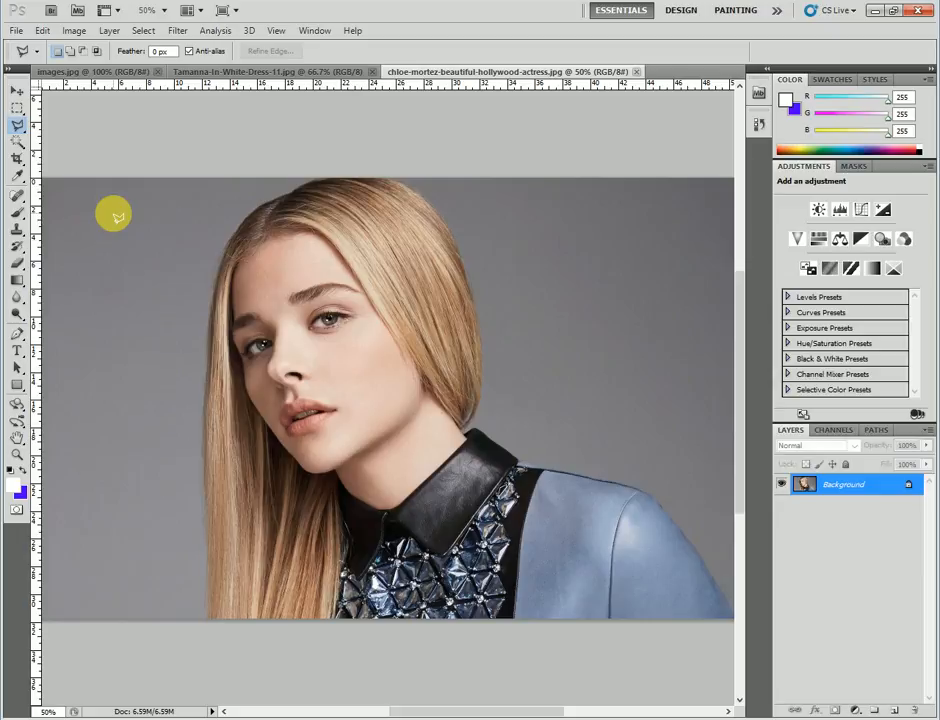
{"action": "left_click", "coordinate": [372, 72]}
{"action": "left_click", "coordinate": [148, 73]}
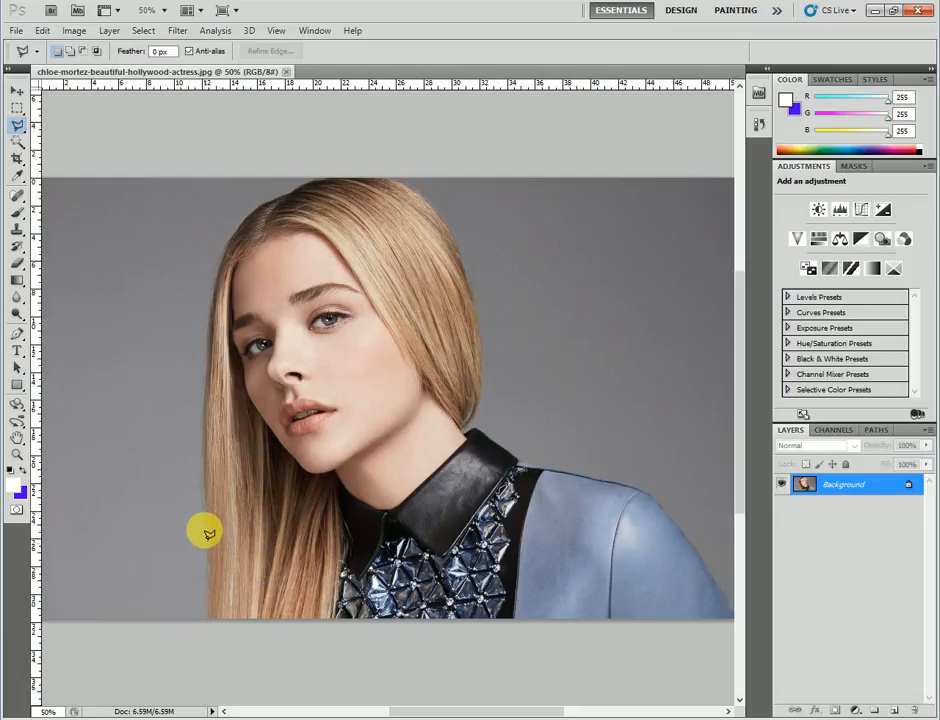
Trace a Polygonal Lasso outline from the lower end of the hair on the image's left side up and over the crown of the head.
{"action": "left_click", "coordinate": [206, 616]}
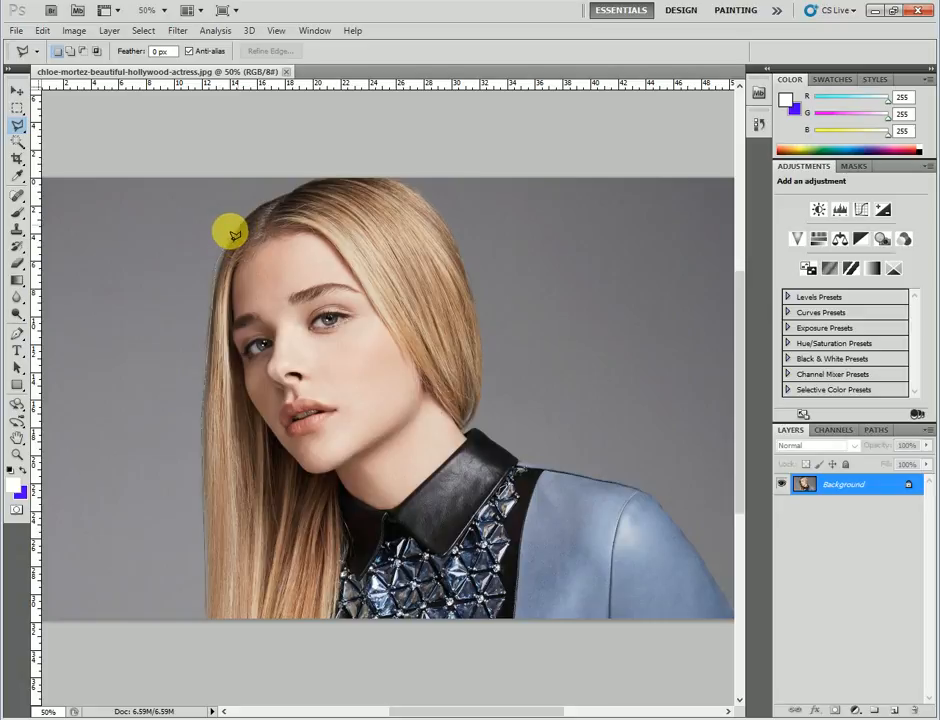
{"action": "scroll", "coordinate": [230, 233], "scroll_direction": "up", "scroll_amount": 4}
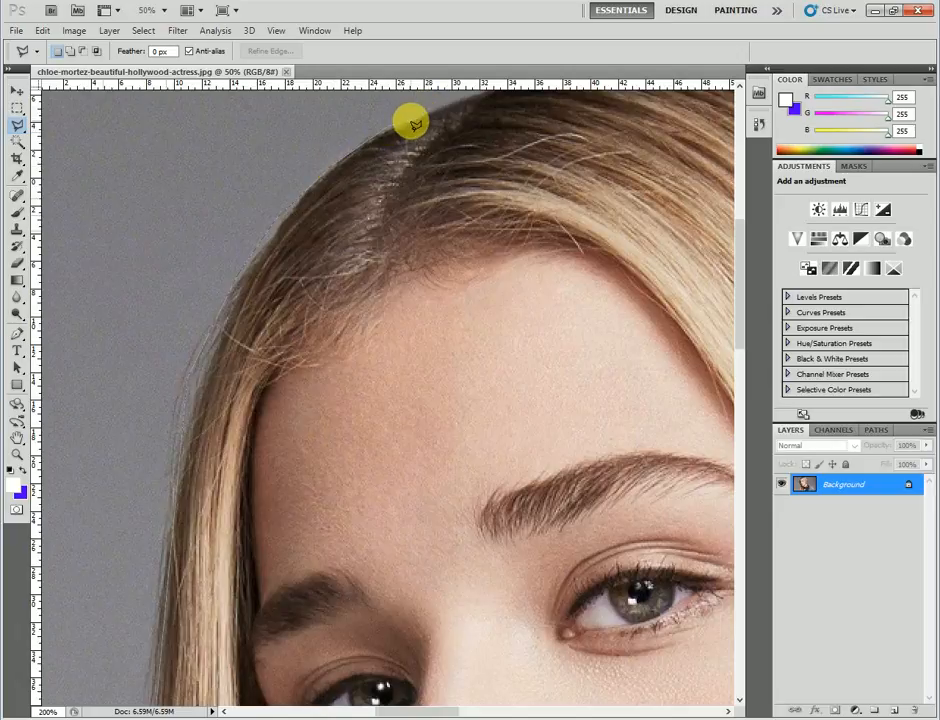
{"action": "left_click_drag", "start_coordinate": [410, 130], "coordinate": [241, 258]}
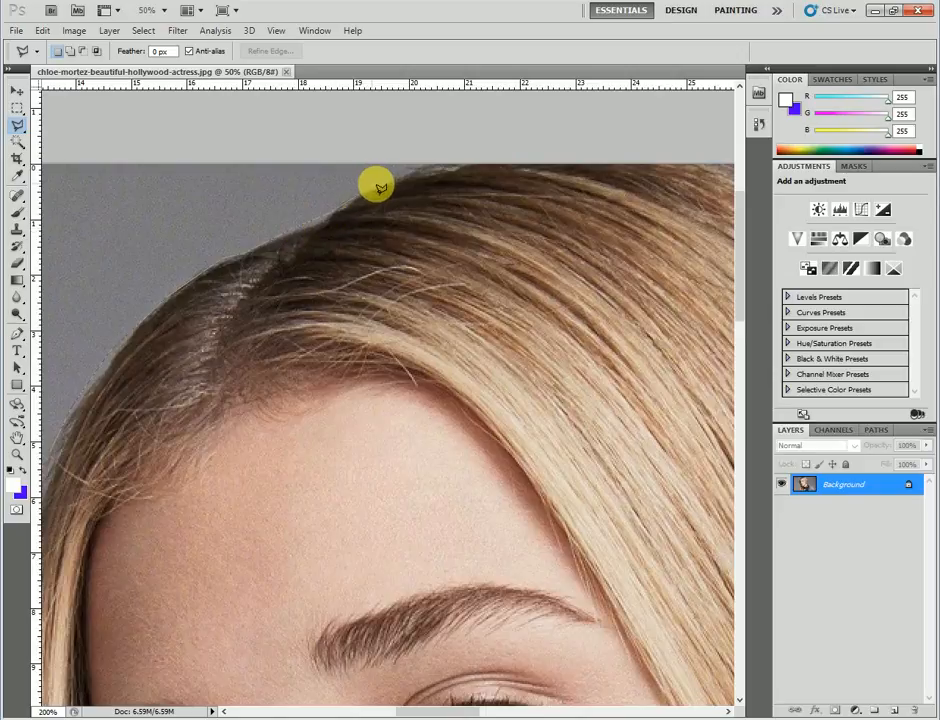
{"action": "left_click_drag", "start_coordinate": [438, 173], "coordinate": [151, 365]}
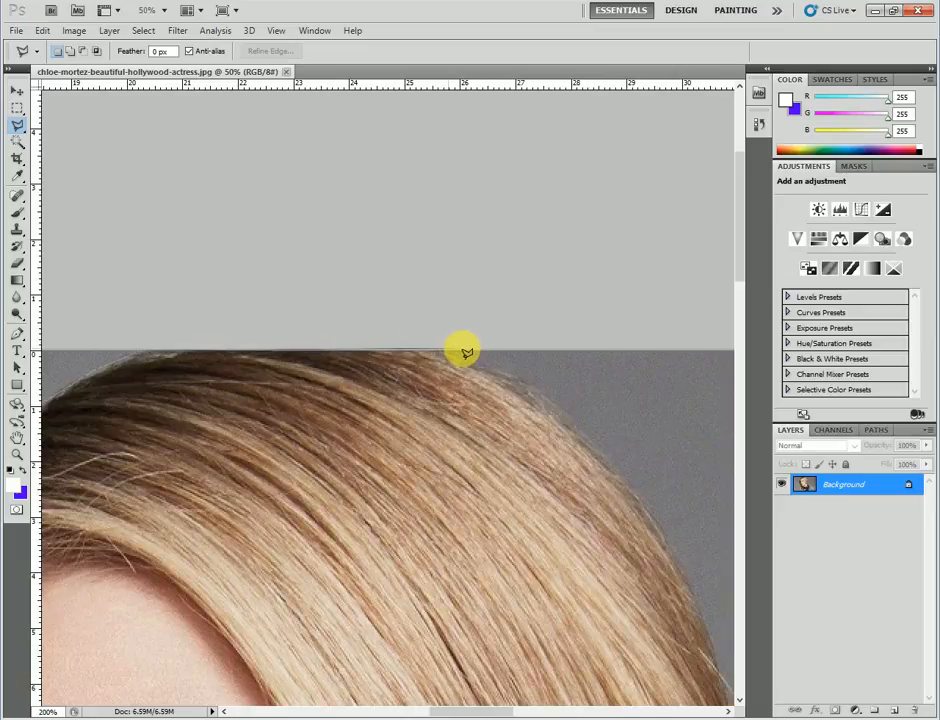
{"action": "left_click", "coordinate": [539, 392]}
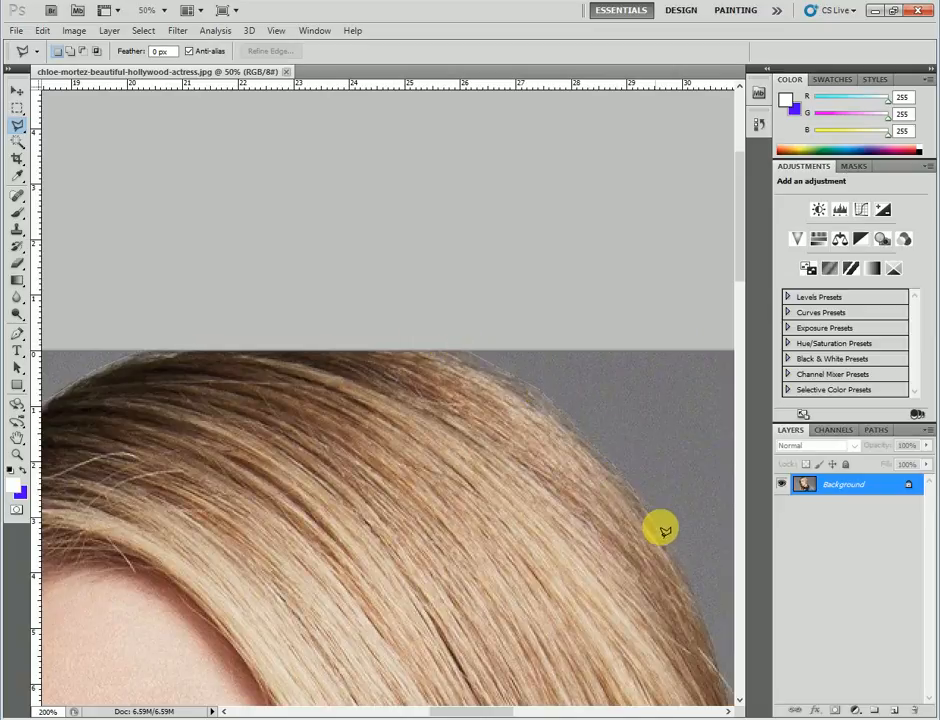
Continue the lasso outline down the outer edge of the hair on the image's right side to where it meets the collar.
{"action": "left_click_drag", "start_coordinate": [660, 538], "coordinate": [397, 386]}
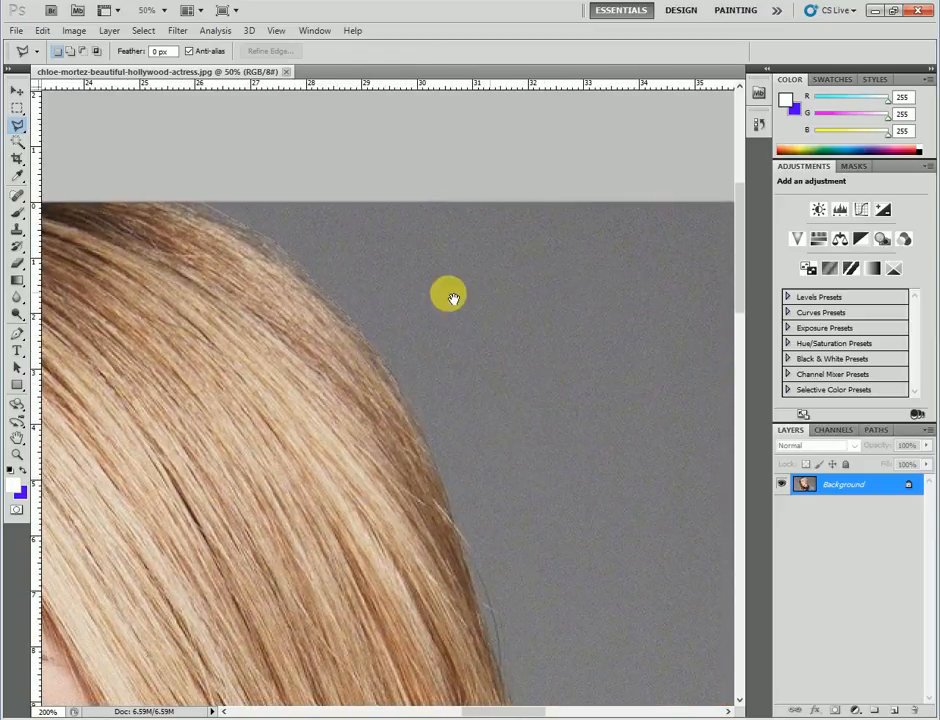
{"action": "left_click_drag", "start_coordinate": [388, 416], "coordinate": [568, 258]}
{"action": "left_click_drag", "start_coordinate": [585, 376], "coordinate": [371, 359]}
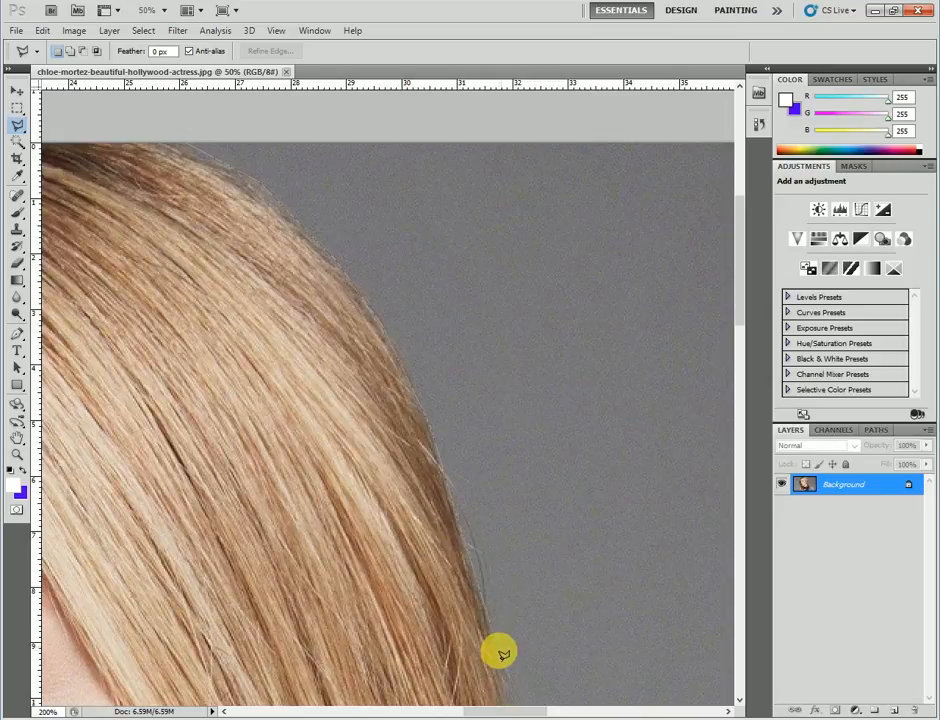
{"action": "left_click_drag", "start_coordinate": [489, 523], "coordinate": [444, 240]}
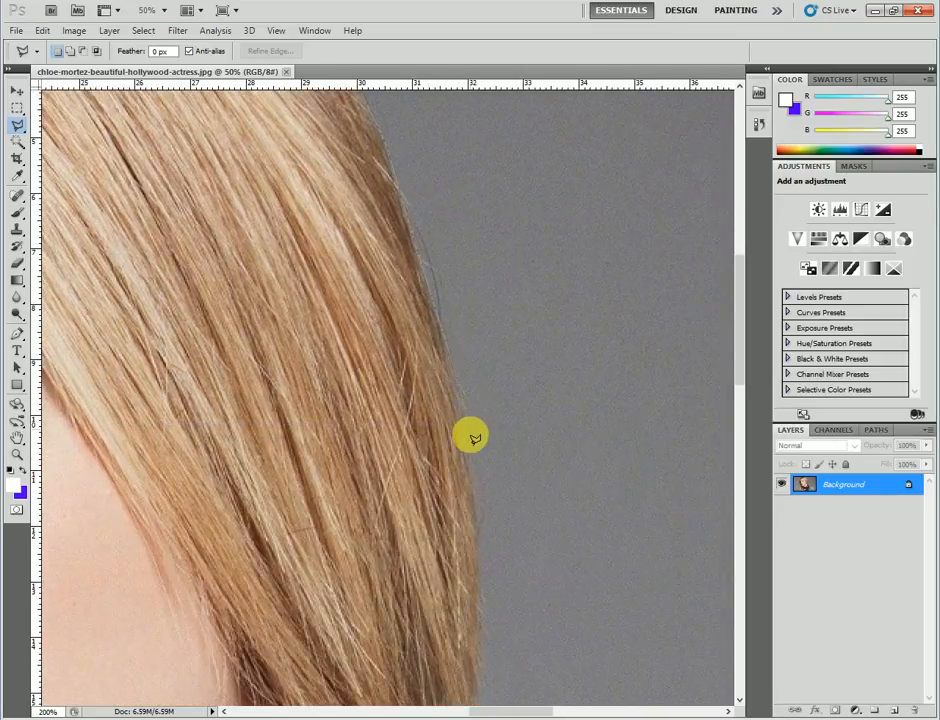
{"action": "left_click_drag", "start_coordinate": [472, 520], "coordinate": [453, 232]}
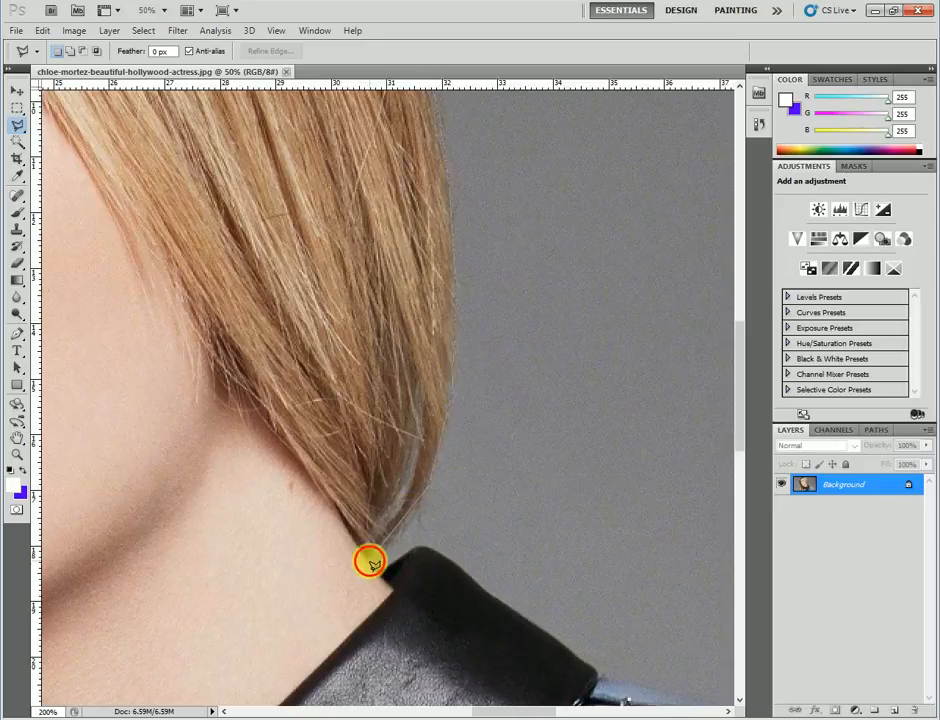
Extend the lasso outline along the black collar, the blue jacket's shoulder and the sleeve to the image's bottom edge.
{"action": "left_click", "coordinate": [422, 549]}
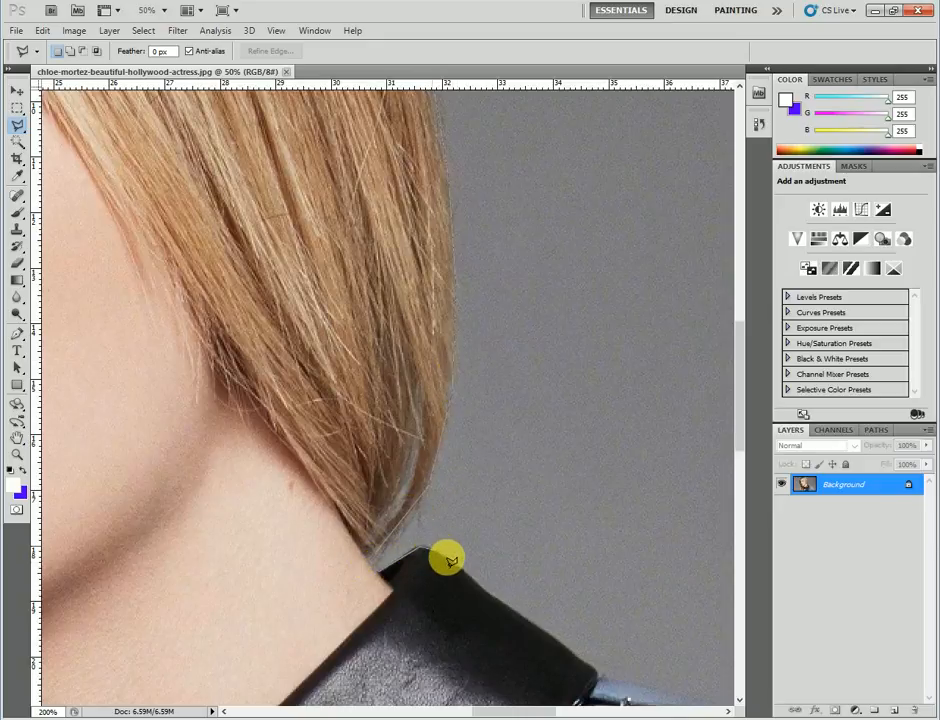
{"action": "left_click", "coordinate": [598, 674]}
{"action": "mouse_move", "coordinate": [599, 672]}
{"action": "left_mouse_down"}
{"action": "mouse_move", "coordinate": [497, 592]}
{"action": "mouse_move", "coordinate": [288, 383]}
{"action": "left_mouse_up"}
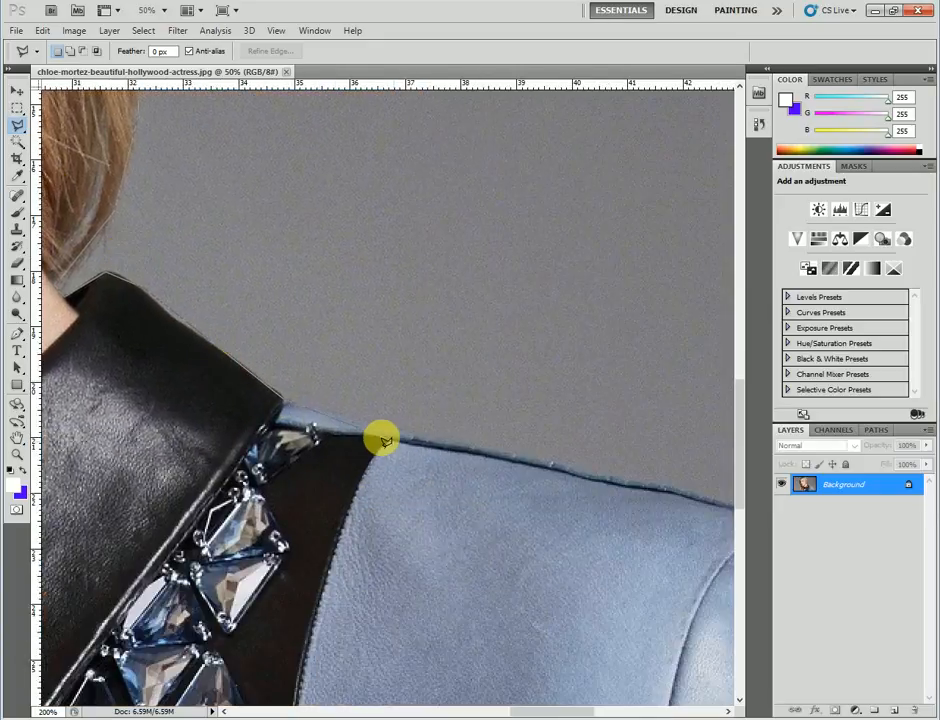
{"action": "left_click", "coordinate": [592, 474]}
{"action": "left_click_drag", "start_coordinate": [704, 497], "coordinate": [315, 443]}
{"action": "left_click", "coordinate": [423, 475]}
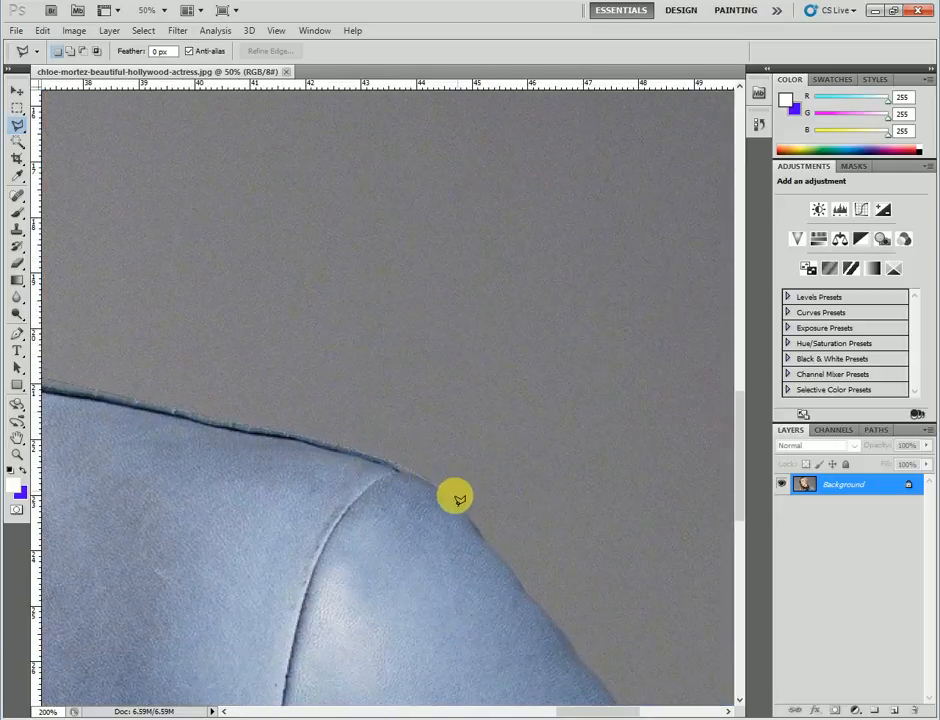
{"action": "left_click_drag", "start_coordinate": [508, 575], "coordinate": [361, 348]}
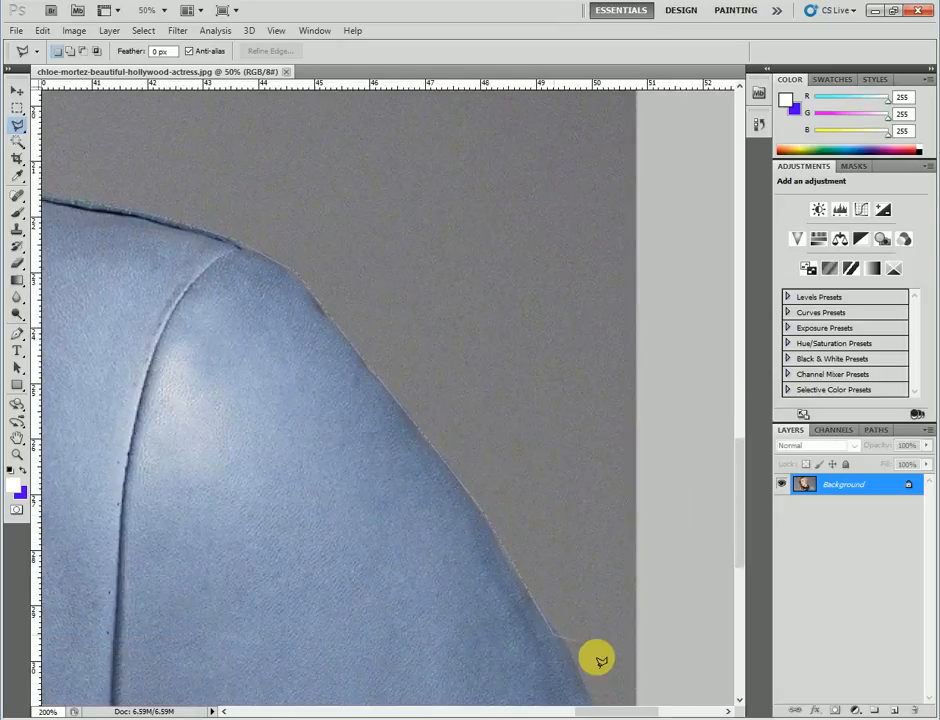
{"action": "mouse_move", "coordinate": [590, 696]}
{"action": "left_mouse_down"}
{"action": "mouse_move", "coordinate": [332, 317]}
{"action": "mouse_move", "coordinate": [350, 338]}
{"action": "left_mouse_up"}
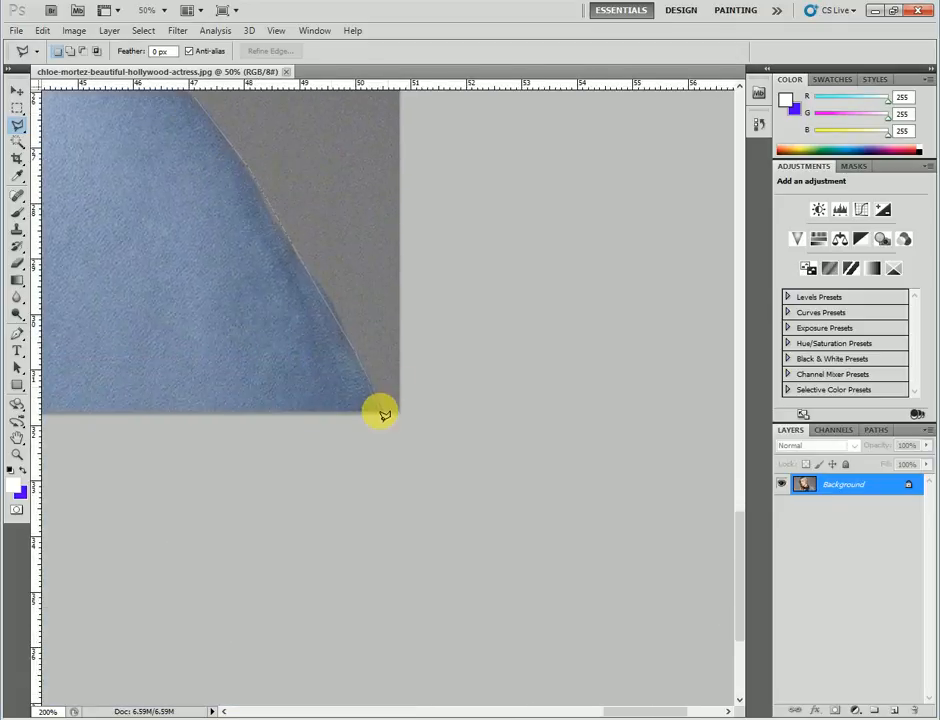
Finish the lasso outline along the image's bottom edge back to the hair's lower end and close it into a selection.
{"action": "left_click_drag", "start_coordinate": [350, 407], "coordinate": [638, 415]}
{"action": "left_click_drag", "start_coordinate": [311, 407], "coordinate": [660, 419]}
{"action": "left_click_drag", "start_coordinate": [393, 421], "coordinate": [735, 421]}
{"action": "mouse_move", "coordinate": [294, 420]}
{"action": "left_mouse_down"}
{"action": "mouse_move", "coordinate": [631, 420]}
{"action": "mouse_move", "coordinate": [499, 423]}
{"action": "left_mouse_up"}
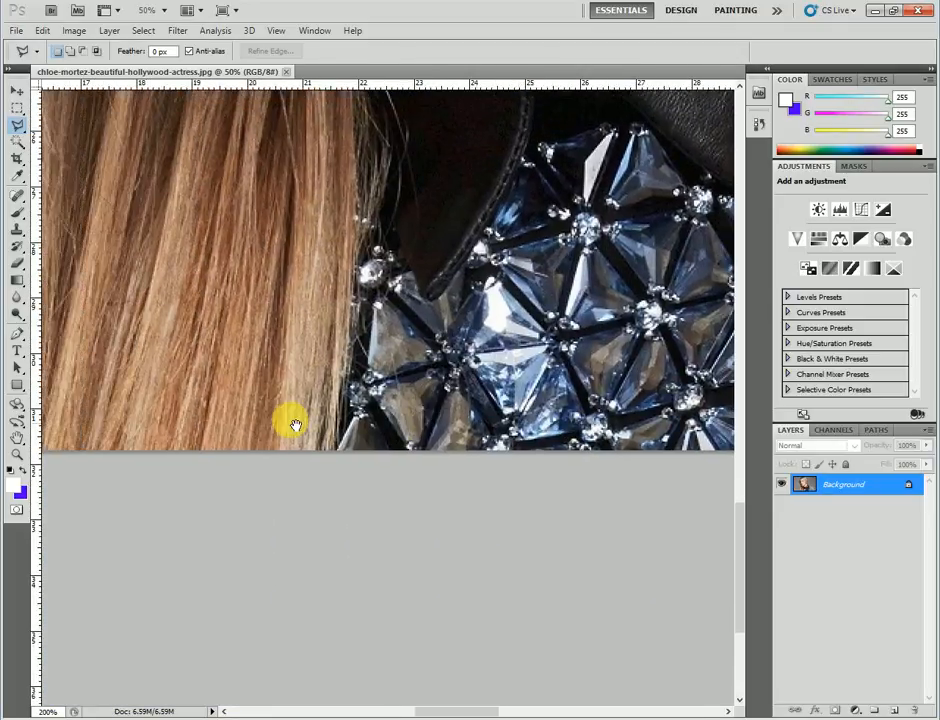
{"action": "left_click_drag", "start_coordinate": [321, 428], "coordinate": [548, 437]}
{"action": "left_click_drag", "start_coordinate": [235, 435], "coordinate": [485, 432]}
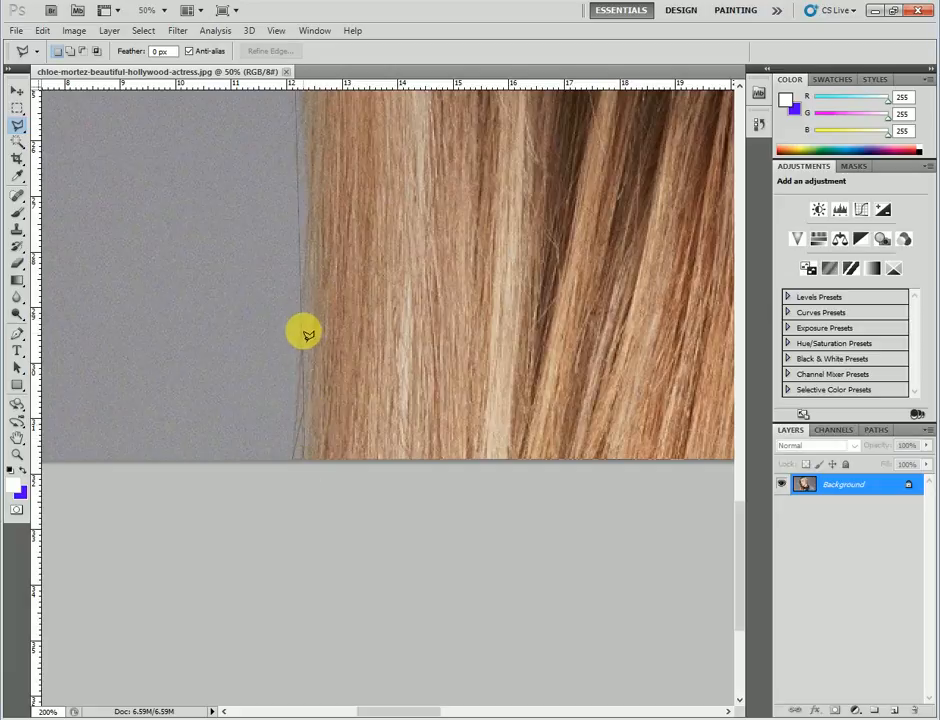
{"action": "double_click", "coordinate": [309, 456]}
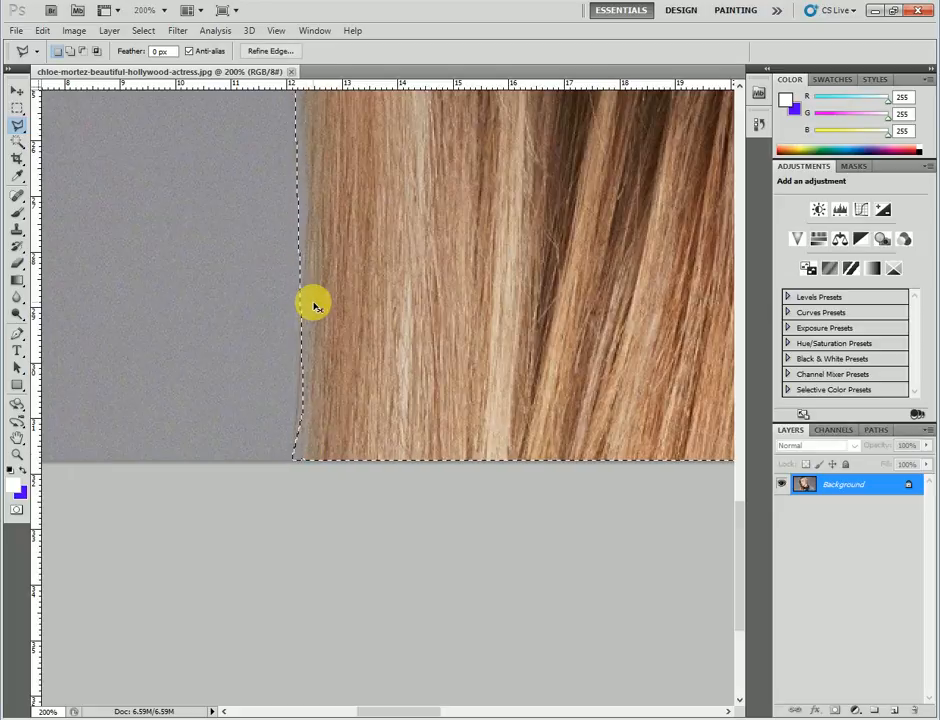
Shift the selected woman slightly up and toward the image's left side with the Move tool.
{"action": "key", "text": "ctrl+d"}
{"action": "key", "text": "ctrl+minus"}
{"action": "key", "text": "ctrl+minus"}
{"action": "key", "text": "ctrl+minus"}
{"action": "key", "text": "ctrl+shift+d"}
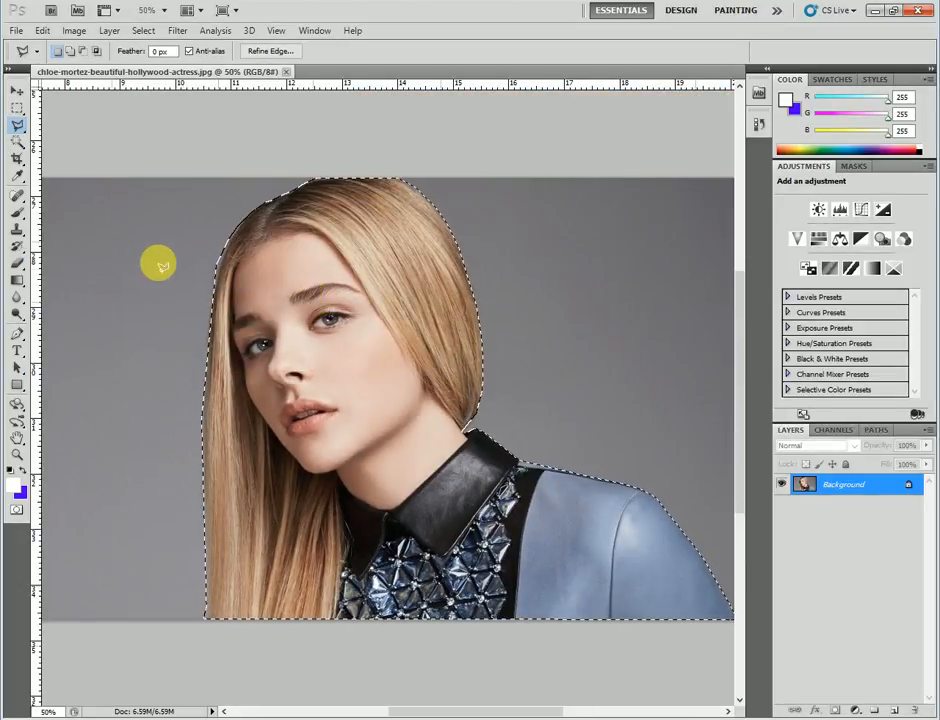
{"action": "key", "text": "v"}
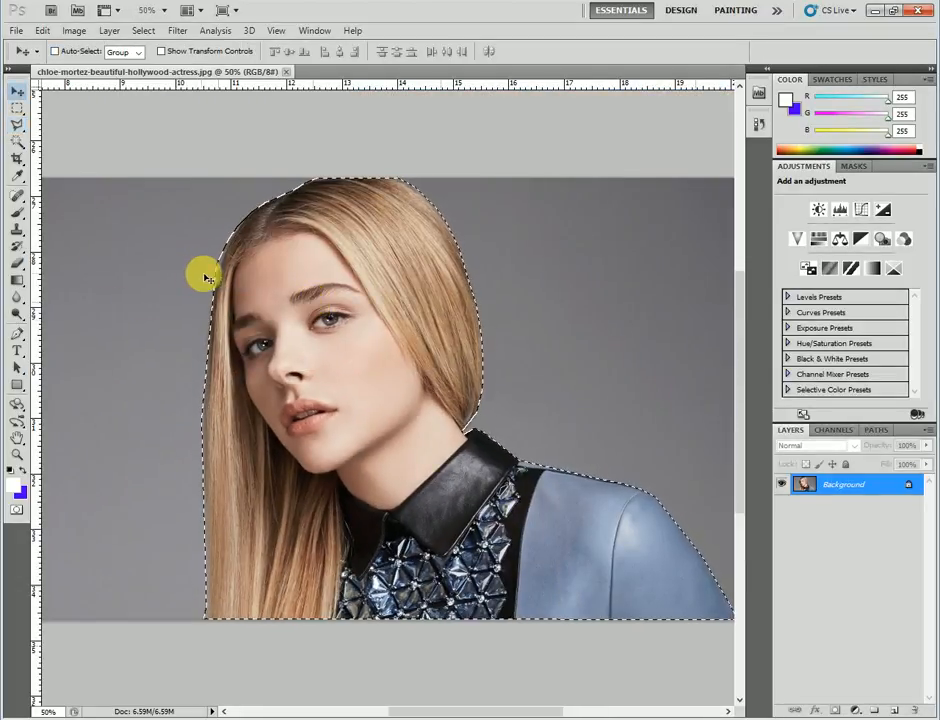
{"action": "left_click_drag", "start_coordinate": [384, 378], "coordinate": [350, 380]}
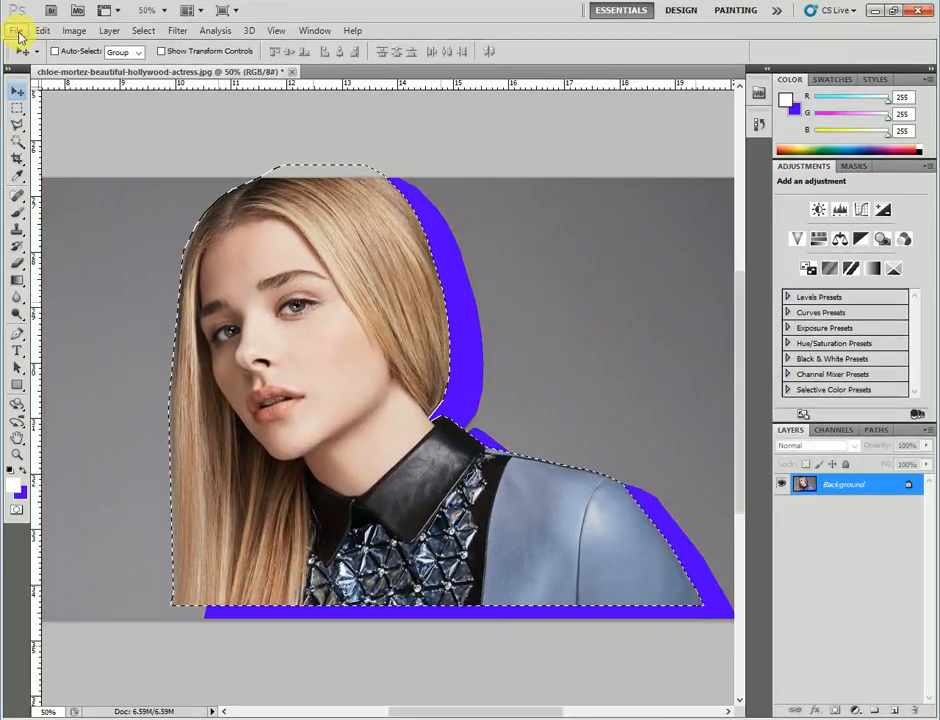
Create a new 1280 x 720 pixel RGB document at 300 pixels/inch with a white background.
{"action": "left_click", "coordinate": [18, 33]}
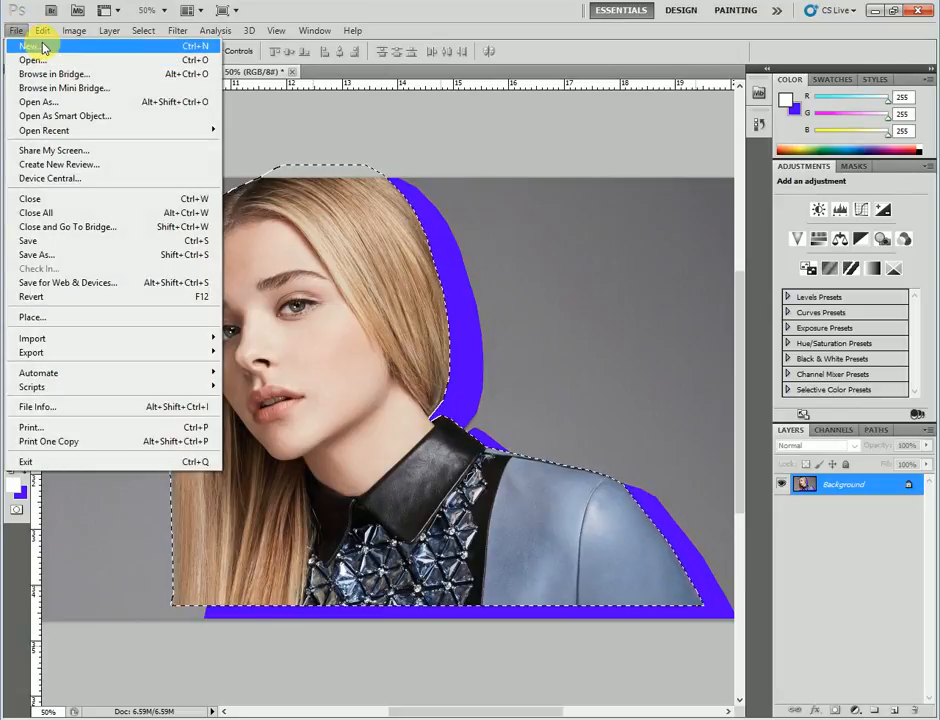
{"action": "left_click", "coordinate": [42, 47]}
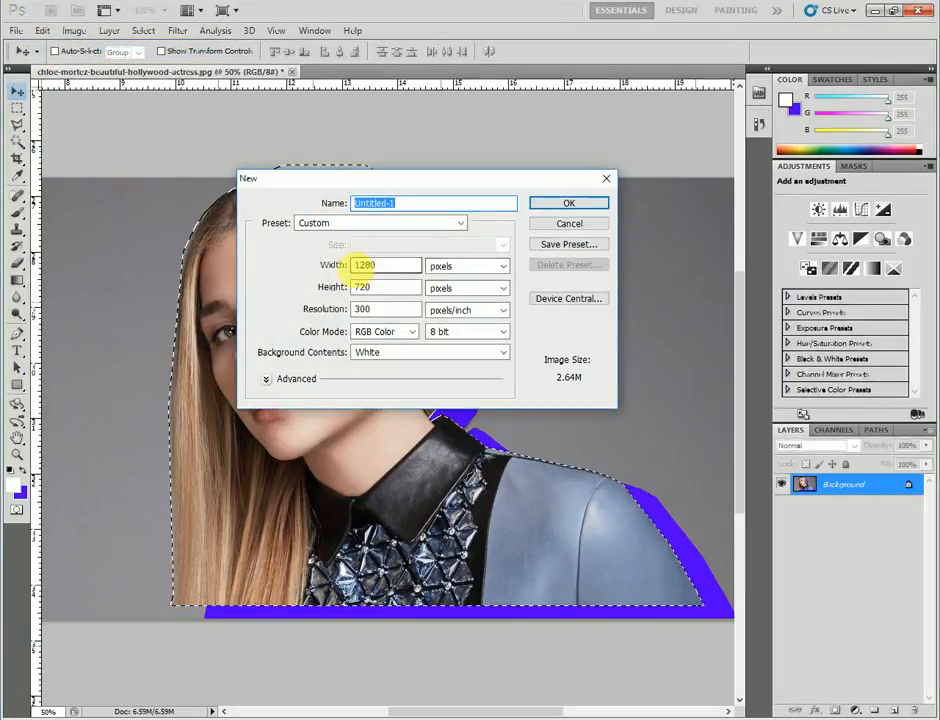
{"action": "left_click", "coordinate": [388, 358]}
{"action": "left_click", "coordinate": [393, 357]}
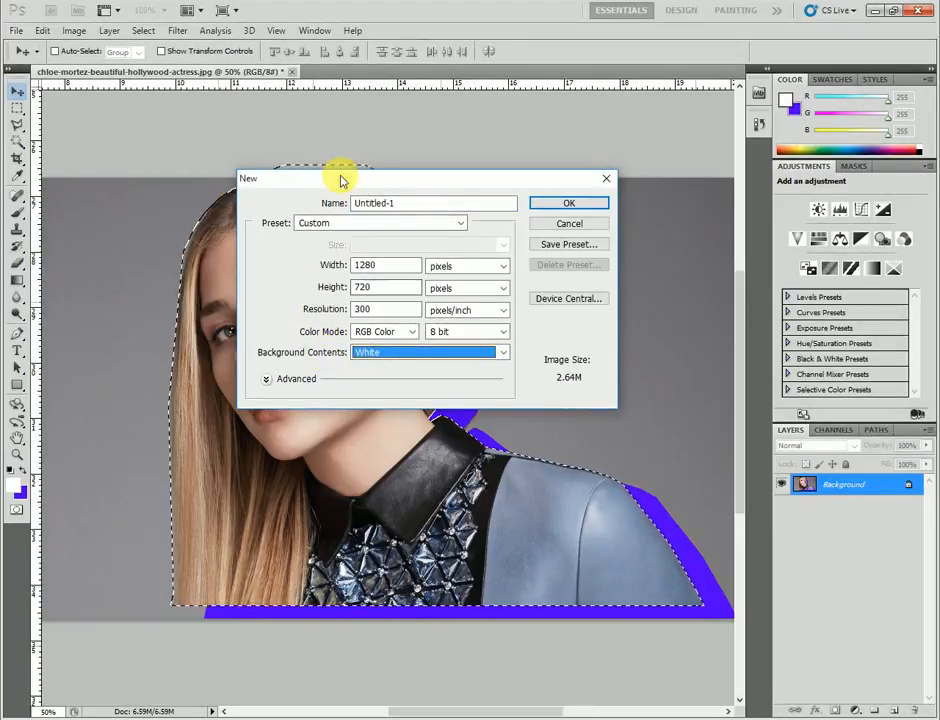
{"action": "left_click", "coordinate": [558, 205]}
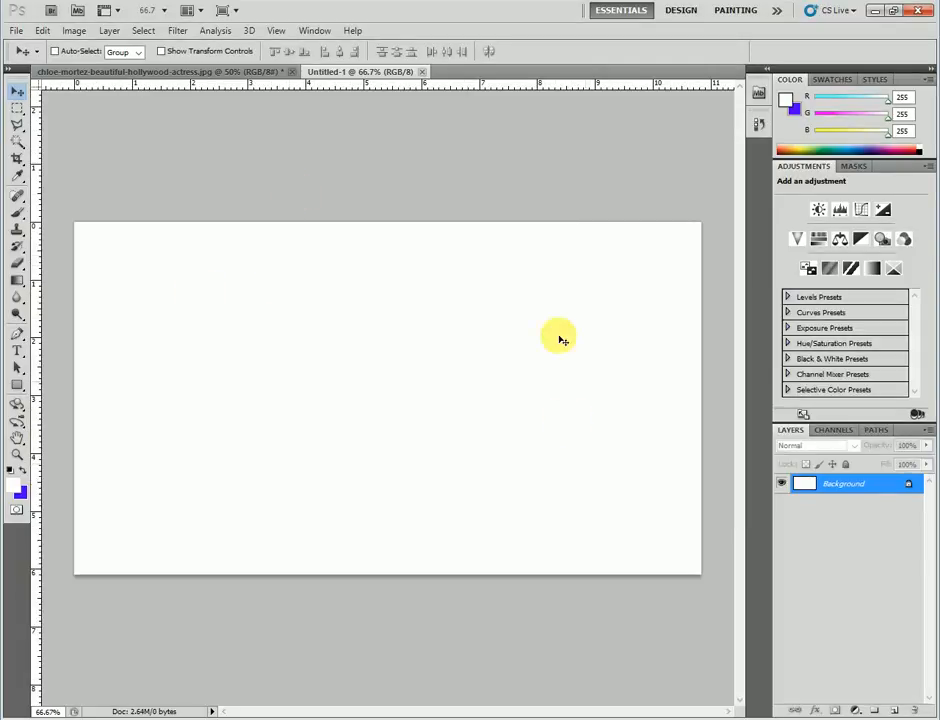
Move the selected woman from the portrait document onto the Untitled-1 canvas.
{"action": "left_click", "coordinate": [208, 72]}
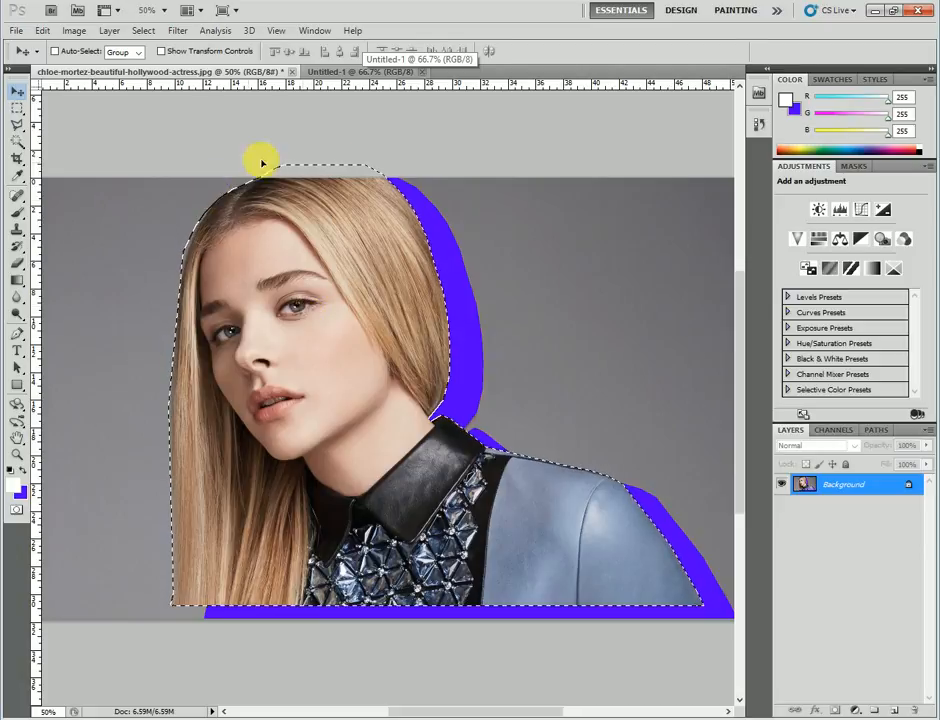
{"action": "left_click_drag", "start_coordinate": [228, 331], "coordinate": [392, 352]}
{"action": "left_click_drag", "start_coordinate": [241, 369], "coordinate": [358, 423]}
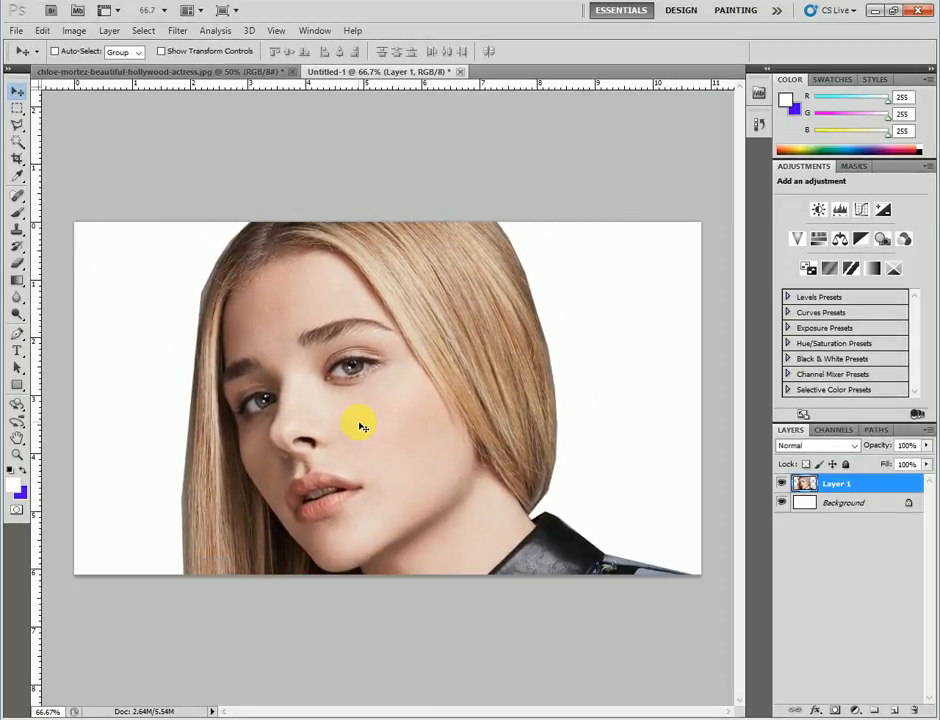
Scale the woman's layer to about 52% with Free Transform and place it against the canvas's bottom edge.
{"action": "key", "text": "ctrl+t"}
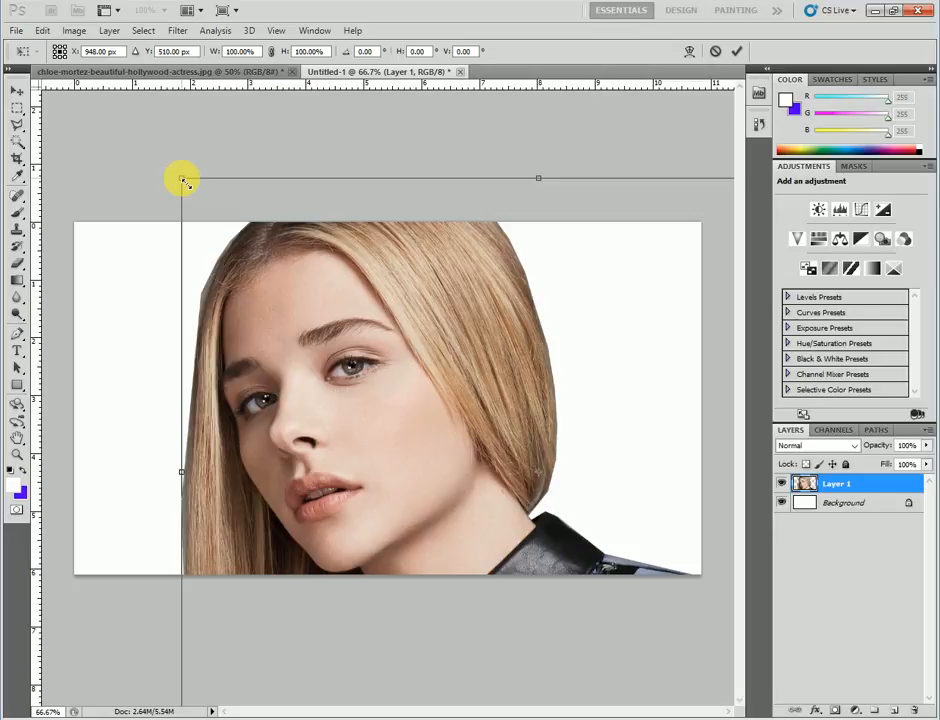
{"action": "left_click_drag", "start_coordinate": [200, 193], "coordinate": [412, 362]}
{"action": "left_click_drag", "start_coordinate": [490, 410], "coordinate": [384, 392]}
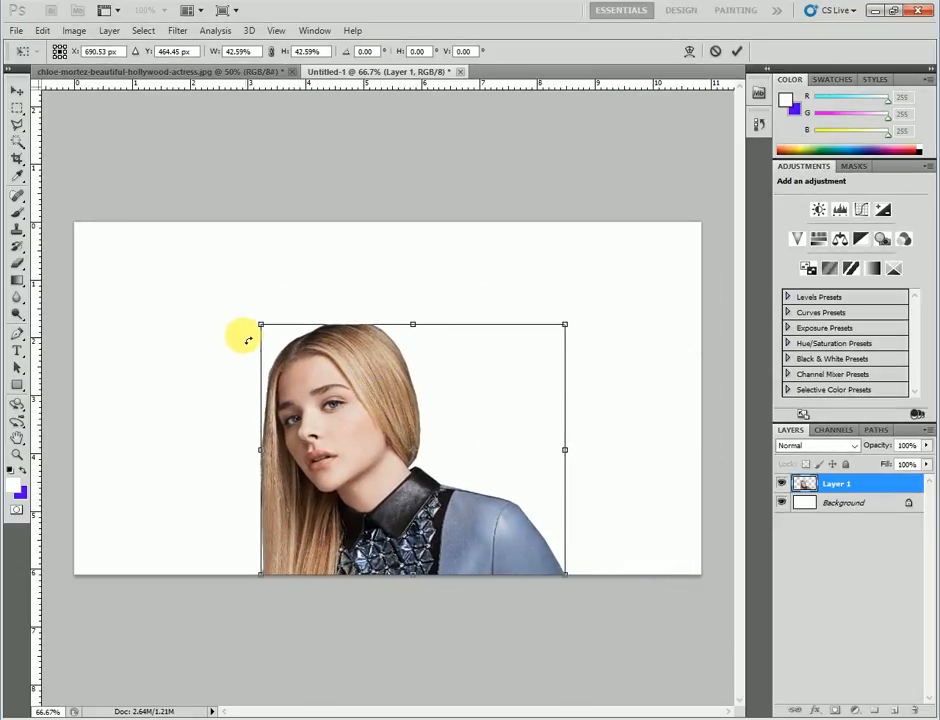
{"action": "left_click_drag", "start_coordinate": [259, 322], "coordinate": [190, 266]}
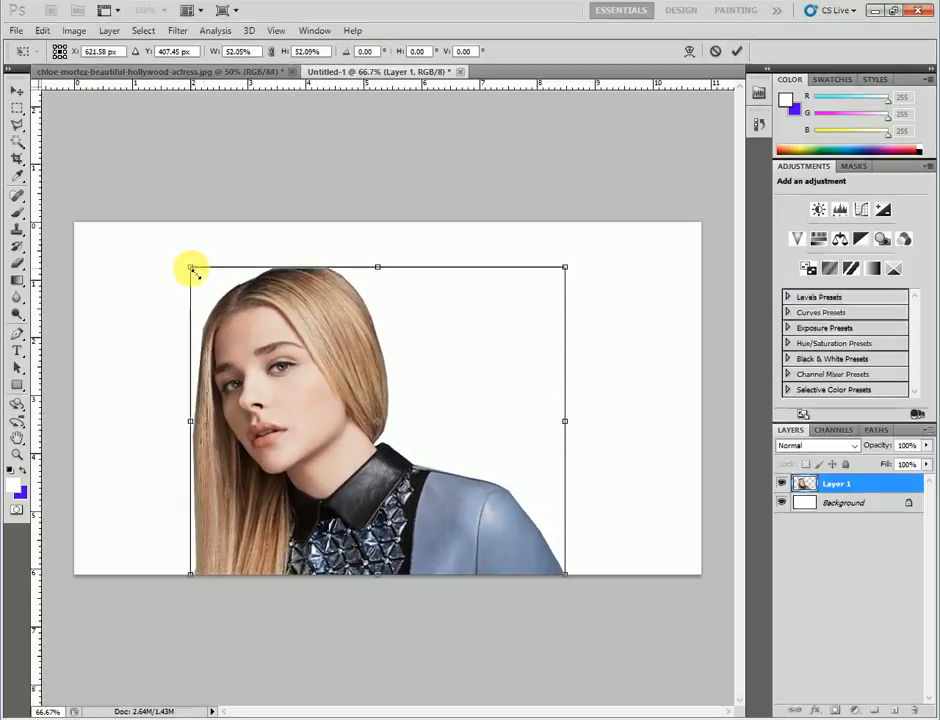
{"action": "left_click_drag", "start_coordinate": [285, 338], "coordinate": [308, 343]}
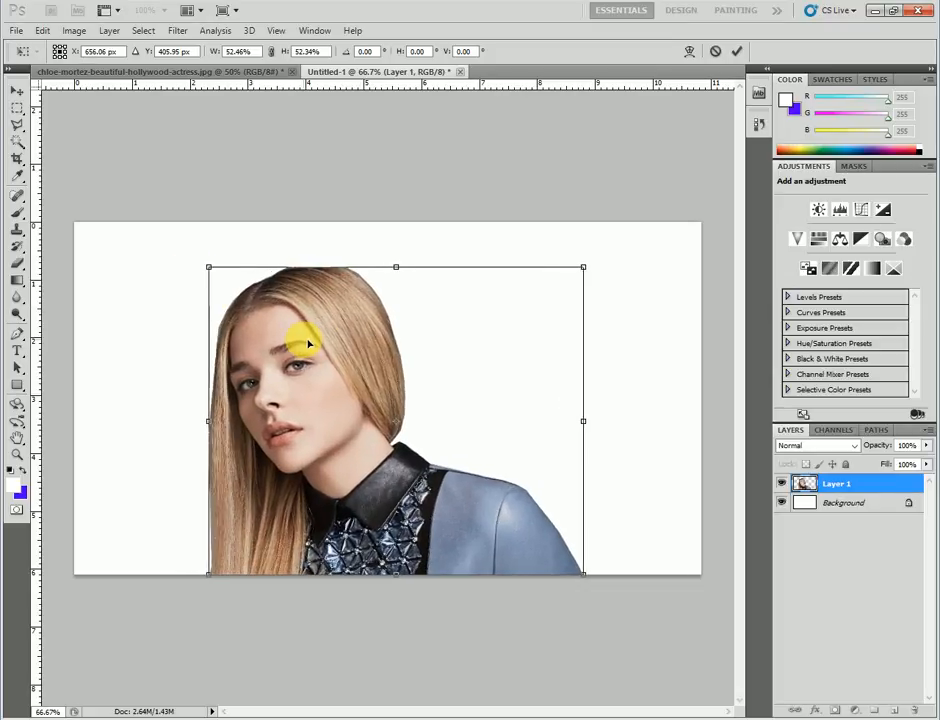
{"action": "left_click", "coordinate": [735, 52]}
Revert the portrait document to its Polygonal Lasso history state and clear the selection.
{"action": "left_click", "coordinate": [211, 74]}
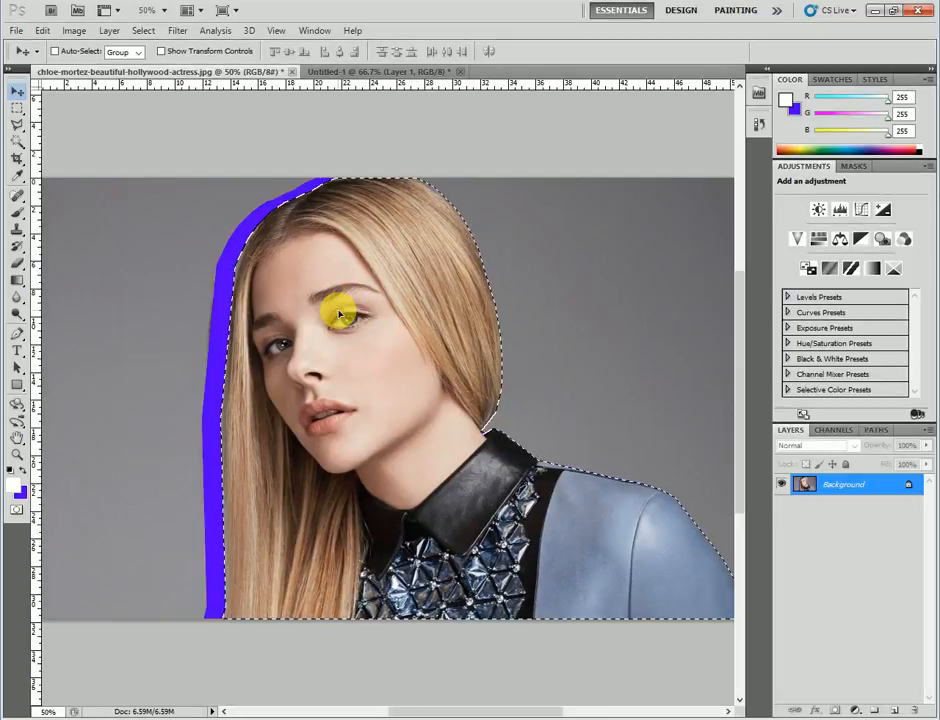
{"action": "left_click", "coordinate": [759, 125]}
{"action": "left_click", "coordinate": [665, 148]}
{"action": "left_click", "coordinate": [667, 135]}
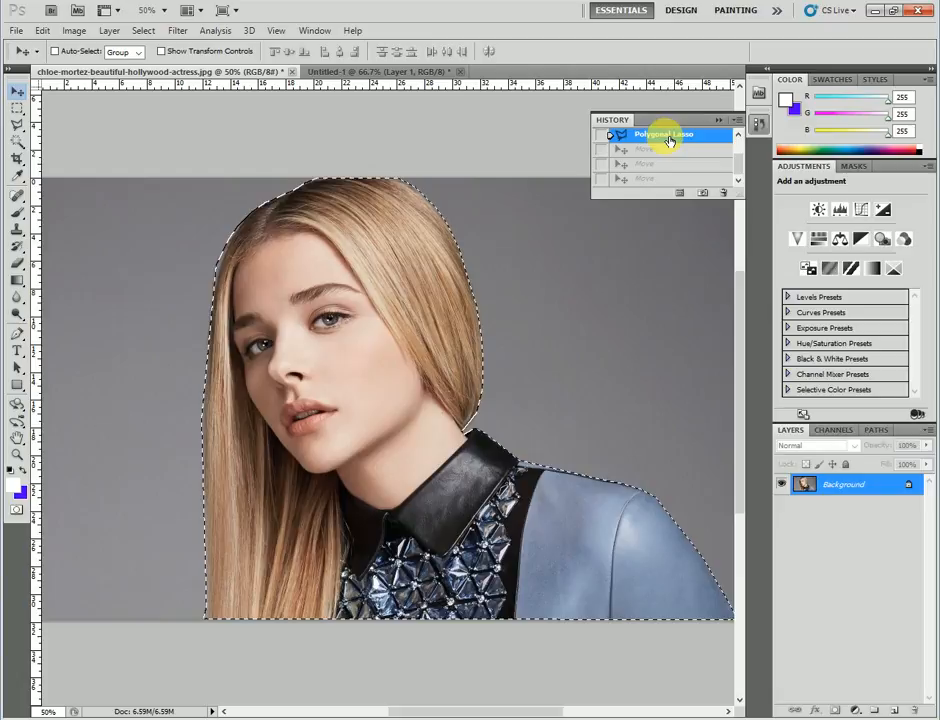
{"action": "left_click", "coordinate": [717, 120]}
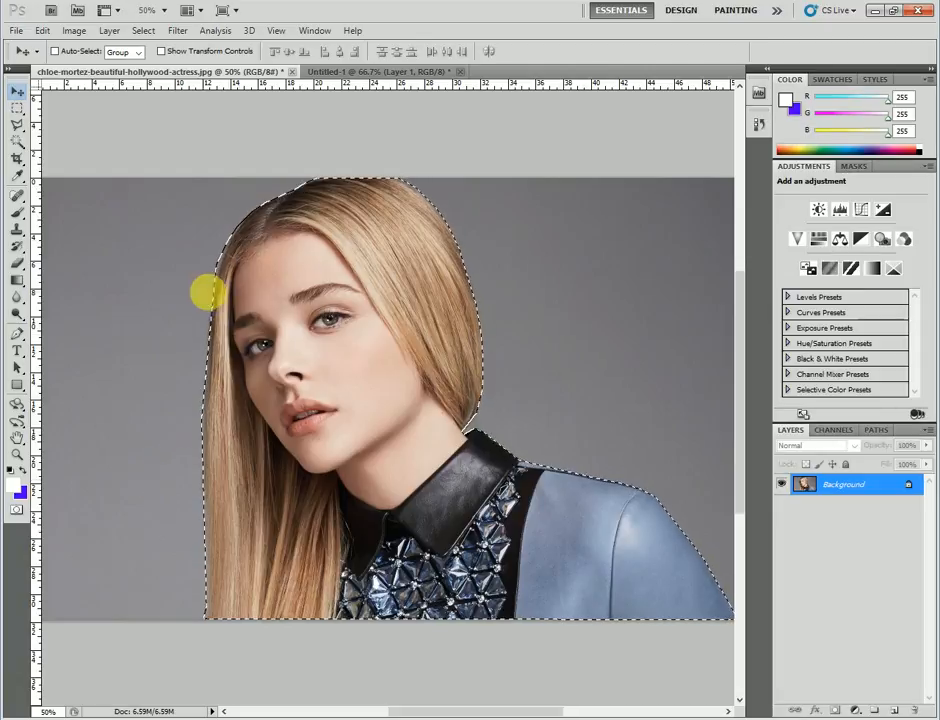
{"action": "left_click", "coordinate": [144, 31]}
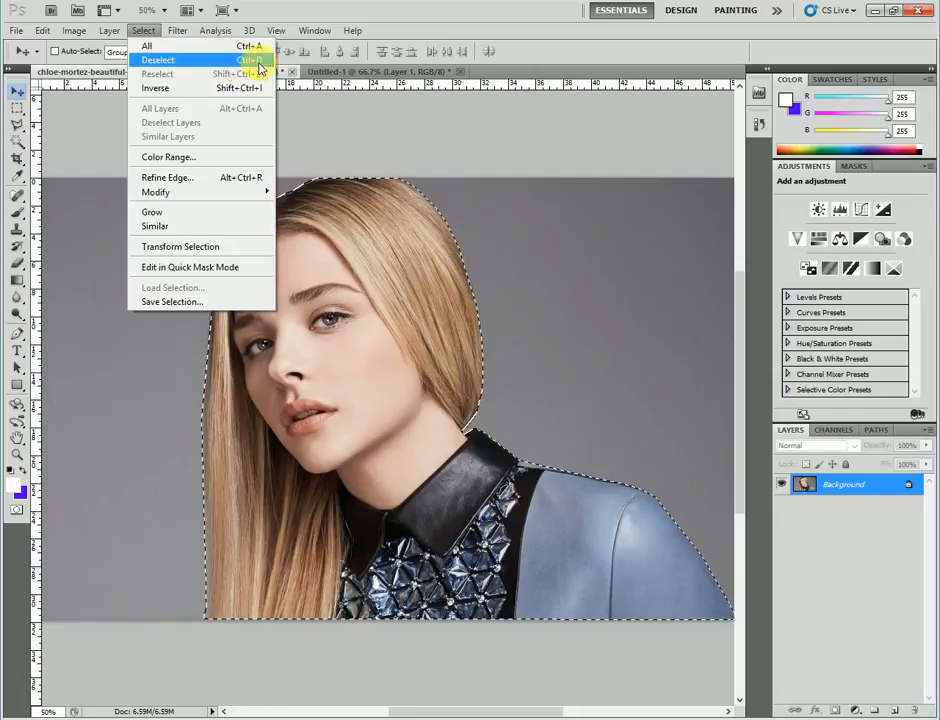
{"action": "left_click", "coordinate": [209, 67]}
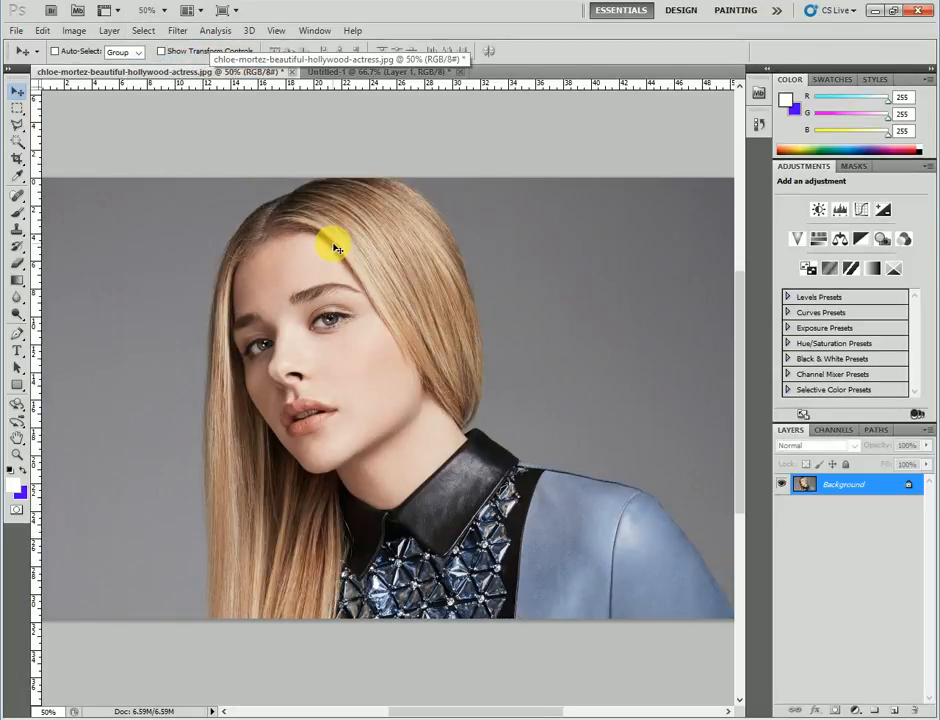
{"action": "key", "text": "ctrl+minus"}
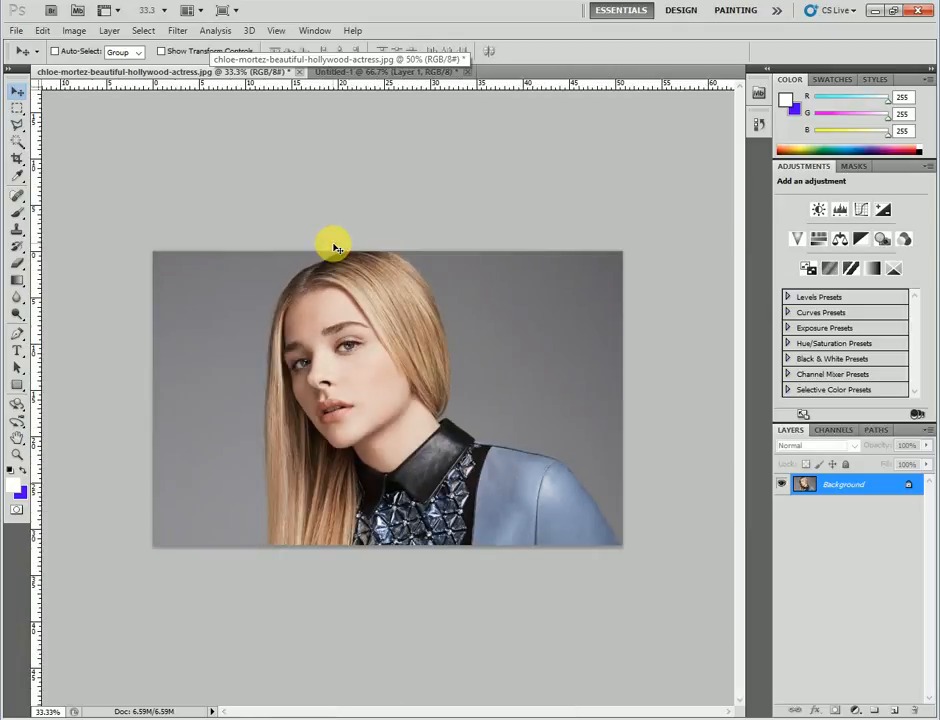
Enlarge the woman's layer in Untitled-1 to the full canvas height, about 121% wide and 115% high.
{"action": "left_click", "coordinate": [349, 72]}
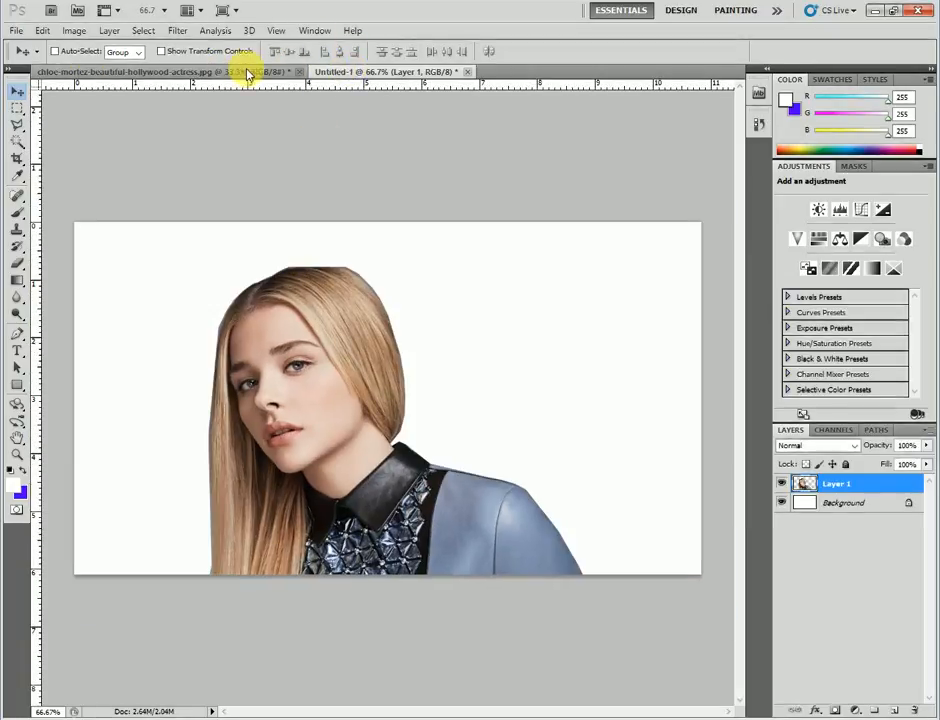
{"action": "left_click", "coordinate": [219, 74]}
{"action": "left_click", "coordinate": [346, 71]}
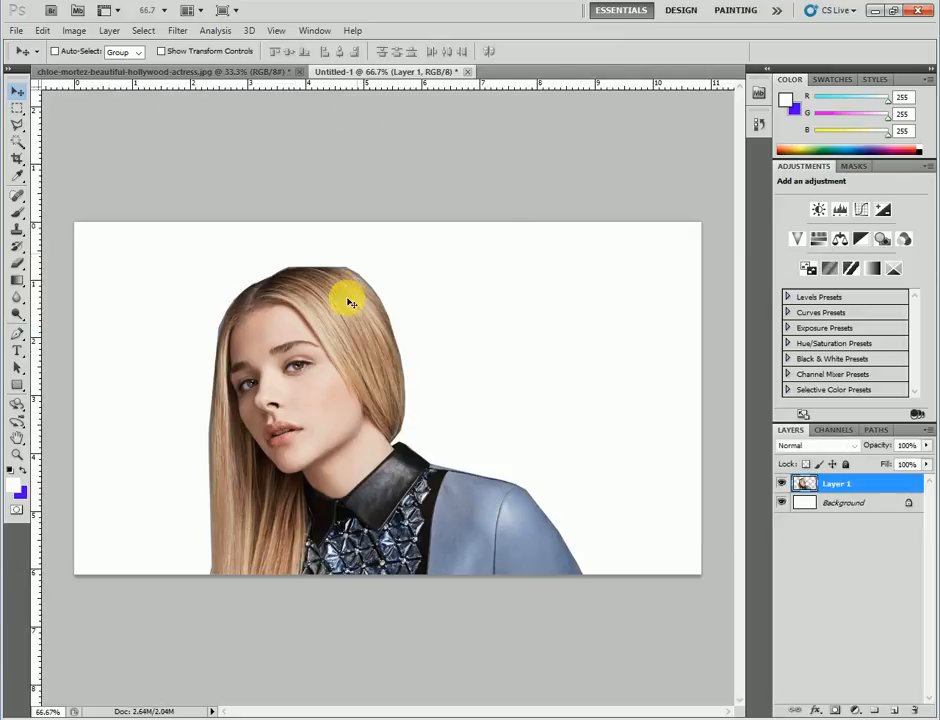
{"action": "key", "text": "ctrl+t"}
{"action": "left_click_drag", "start_coordinate": [209, 268], "coordinate": [188, 222]}
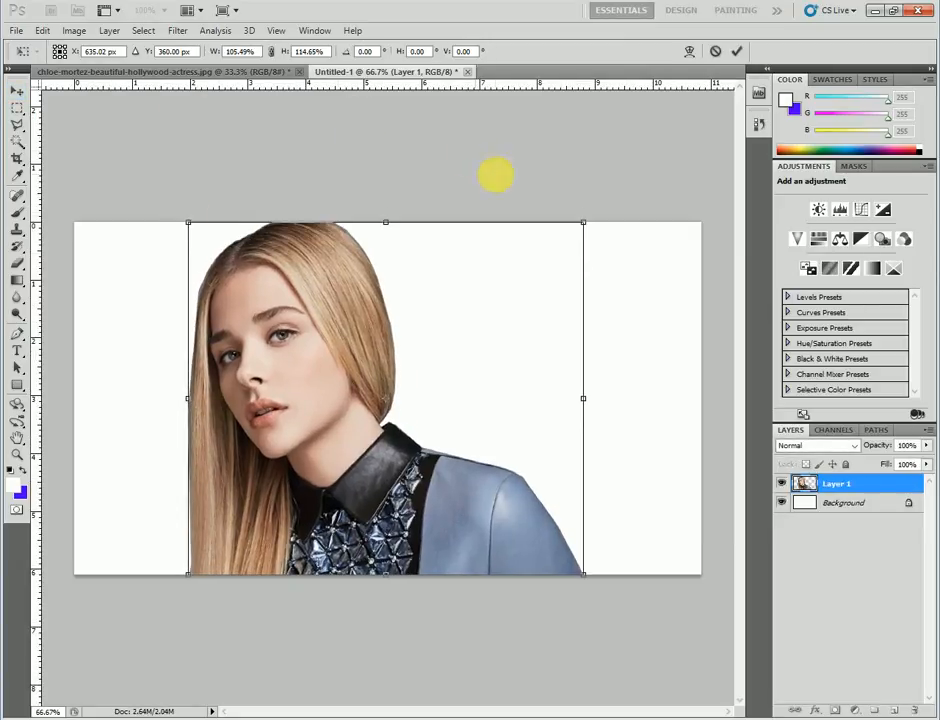
{"action": "left_click_drag", "start_coordinate": [585, 398], "coordinate": [645, 404]}
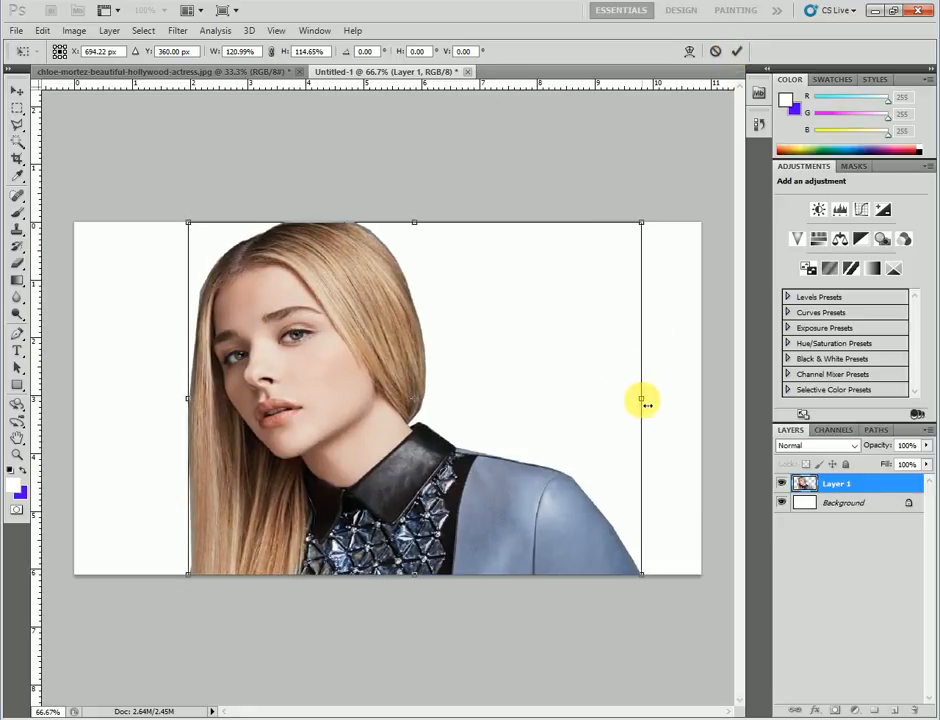
{"action": "left_click", "coordinate": [736, 50]}
Compare the original portrait with the cut-out woman on the white background in Untitled-1.
{"action": "left_click", "coordinate": [199, 71]}
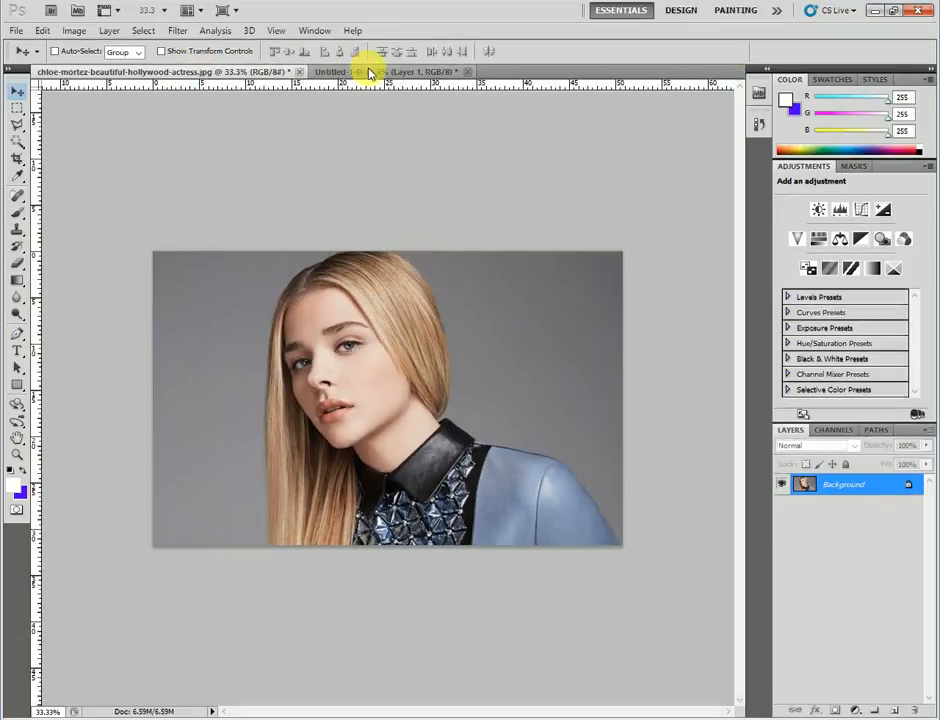
{"action": "left_click", "coordinate": [385, 75]}
{"action": "left_click", "coordinate": [237, 73]}
{"action": "left_click", "coordinate": [370, 75]}
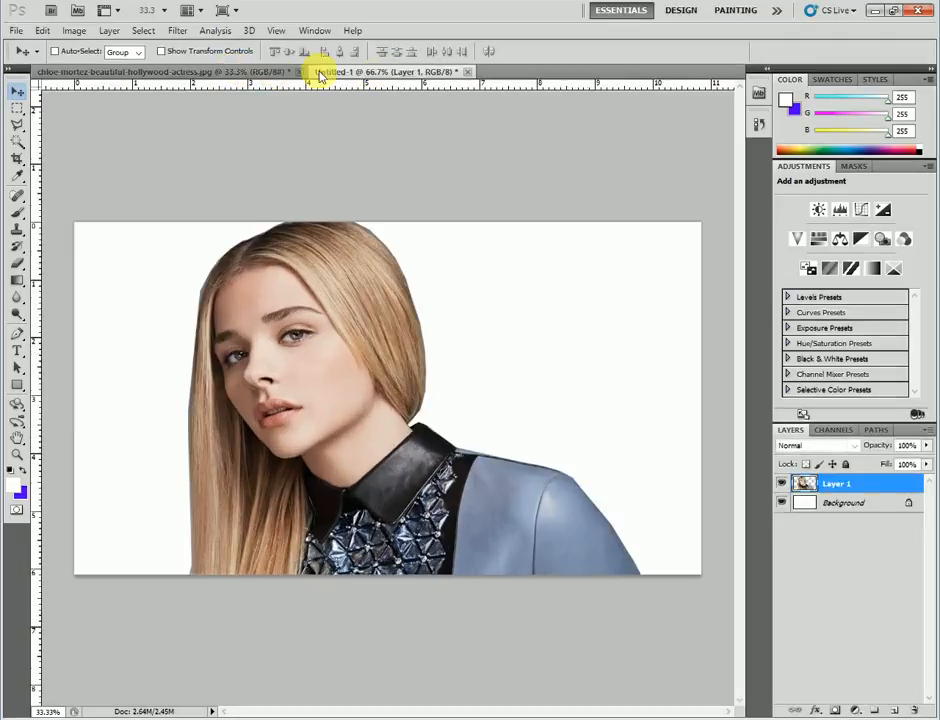
{"action": "left_click", "coordinate": [210, 73]}
{"action": "left_click", "coordinate": [357, 72]}
{"action": "left_click", "coordinate": [241, 73]}
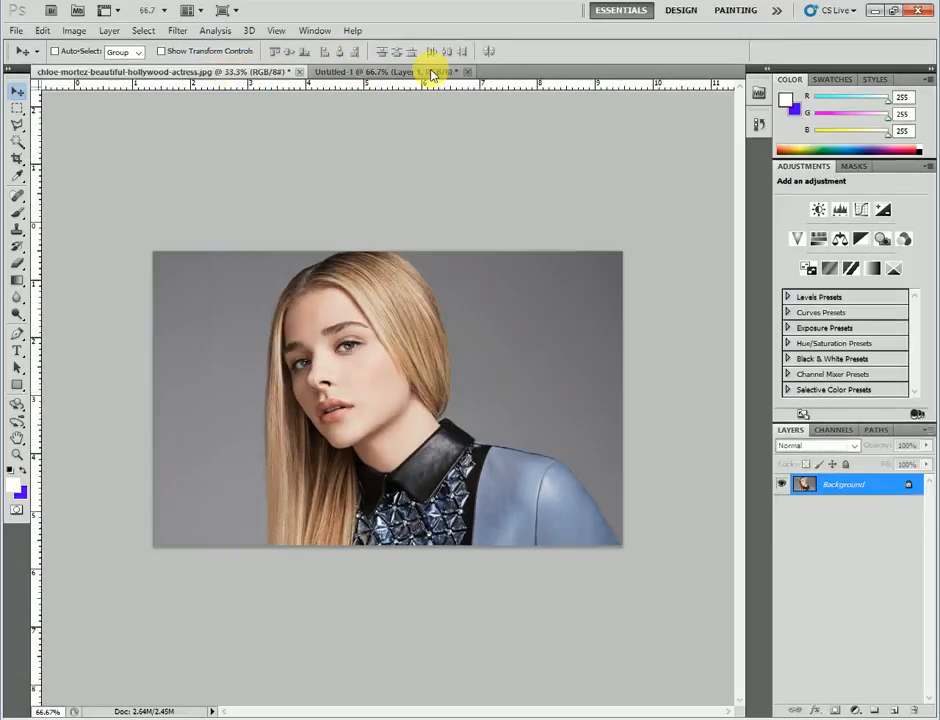
{"action": "left_click", "coordinate": [409, 70]}
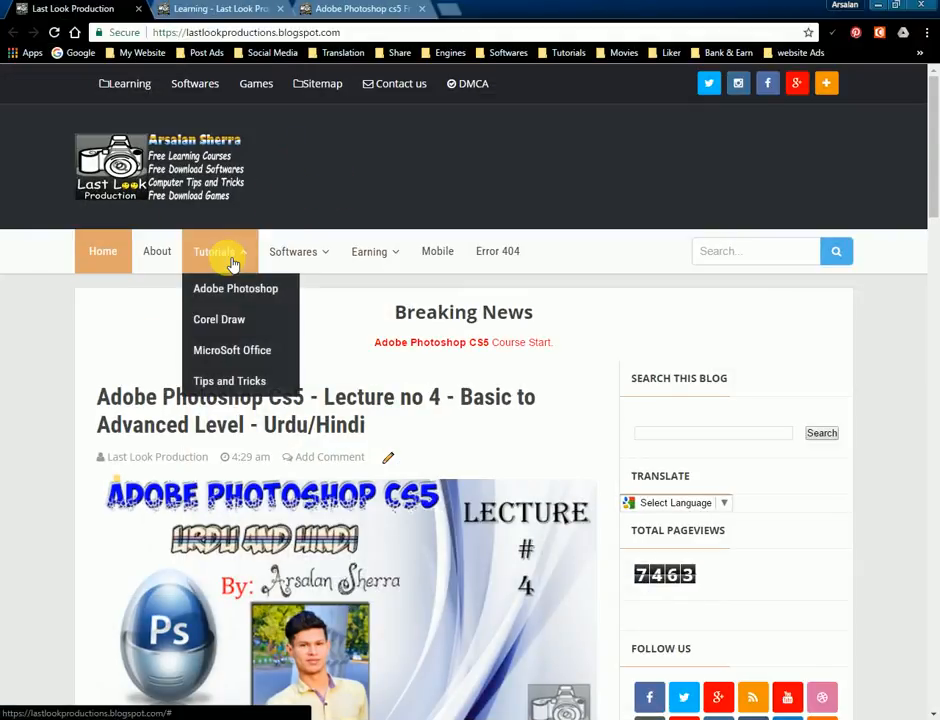
Switch to the browser, open the Last Look Production blog's Learning page and Adobe Photoshop CS5 course page, and look through the lecture list.
{"action": "mouse_move", "coordinate": [218, 254]}
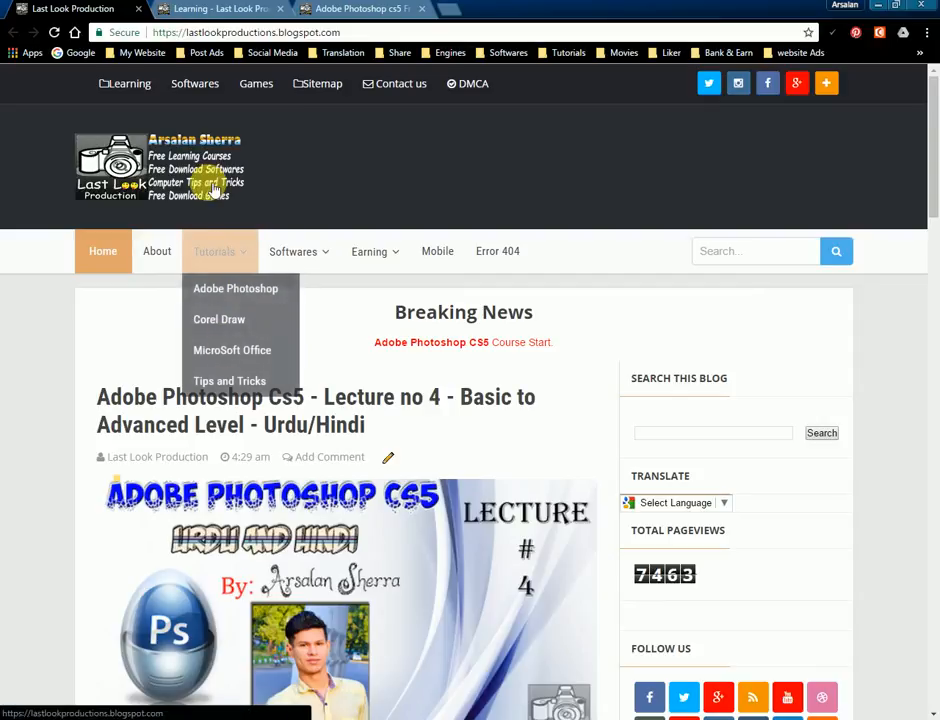
{"action": "left_click", "coordinate": [140, 88]}
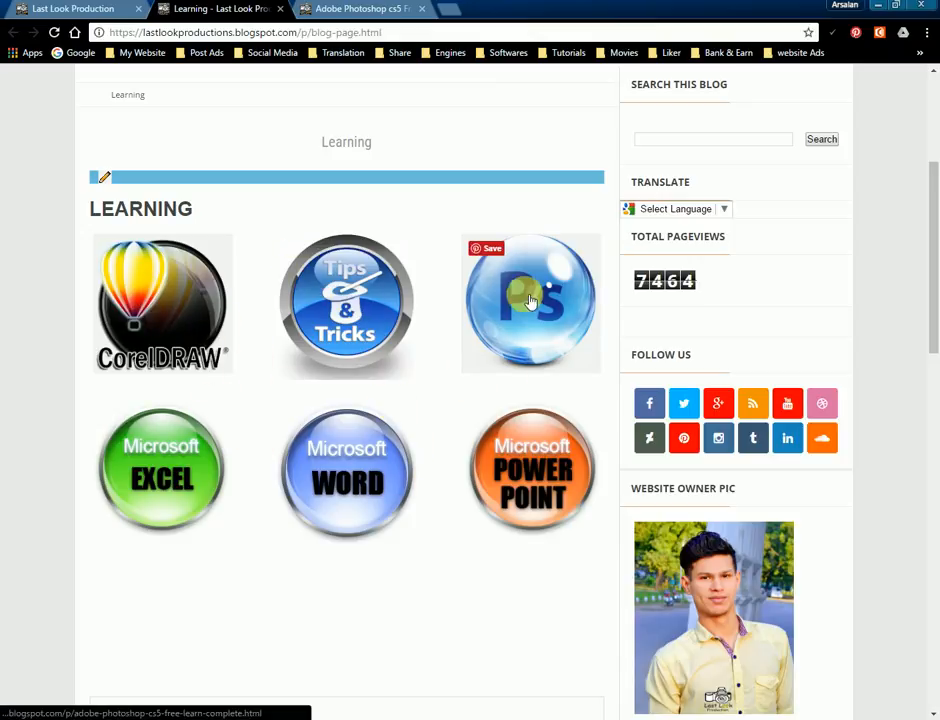
{"action": "left_click", "coordinate": [357, 9]}
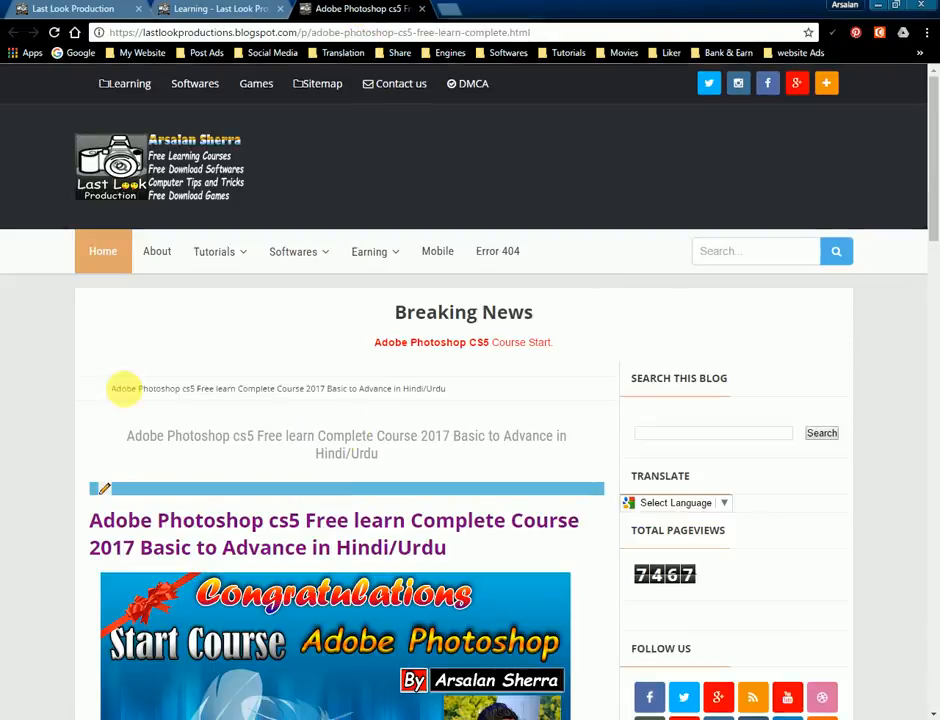
{"action": "scroll", "coordinate": [115, 400], "scroll_direction": "down", "scroll_amount": 3}
{"action": "scroll", "coordinate": [150, 210], "scroll_direction": "down", "scroll_amount": 5}
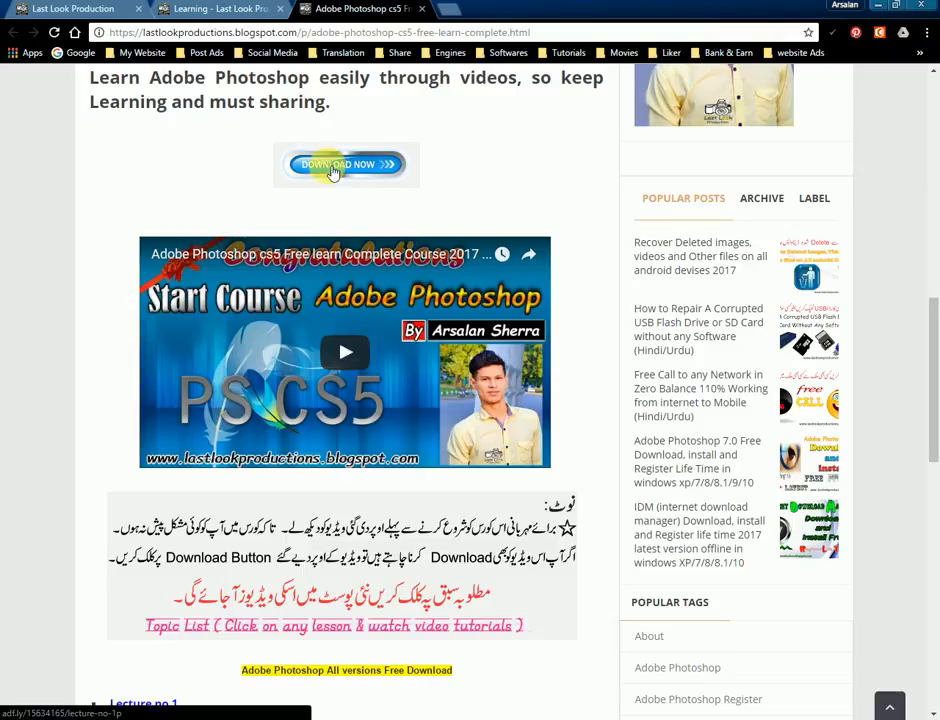
{"action": "scroll", "coordinate": [300, 310], "scroll_direction": "down", "scroll_amount": 5}
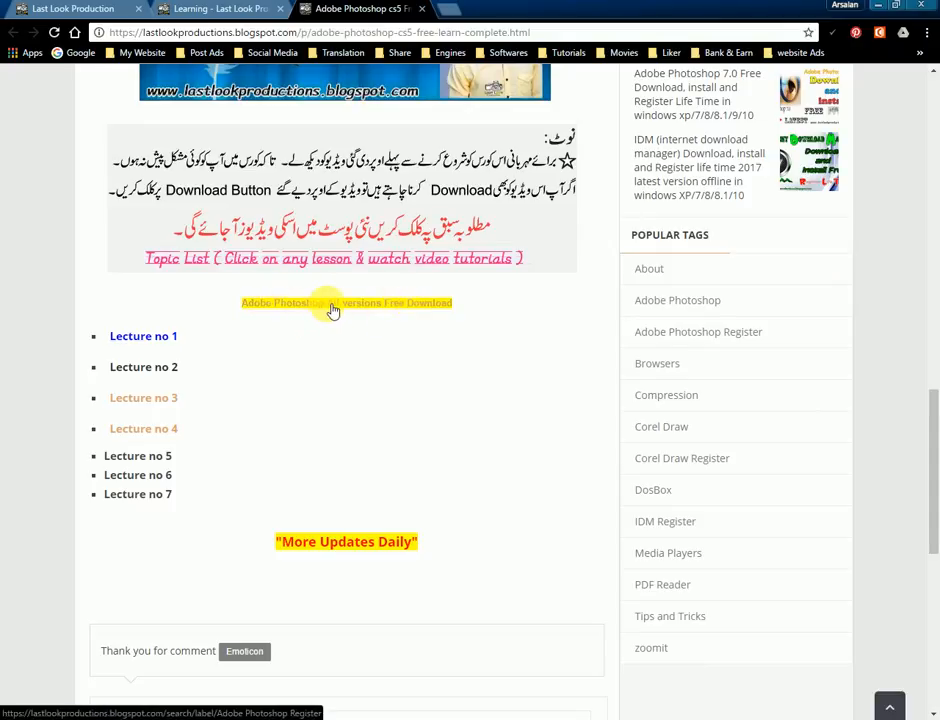
Look through the rest of the course page, including the lecture list, comment form and the footer's Follow by Email field.
{"action": "scroll", "coordinate": [212, 330], "scroll_direction": "down", "scroll_amount": 1}
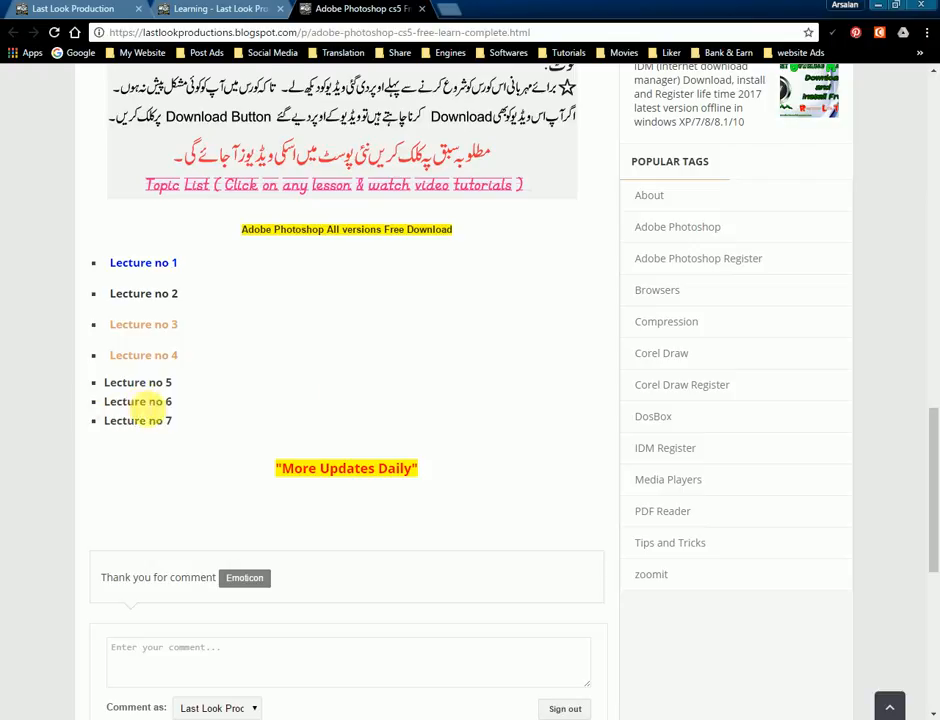
{"action": "scroll", "coordinate": [572, 388], "scroll_direction": "down", "scroll_amount": 5}
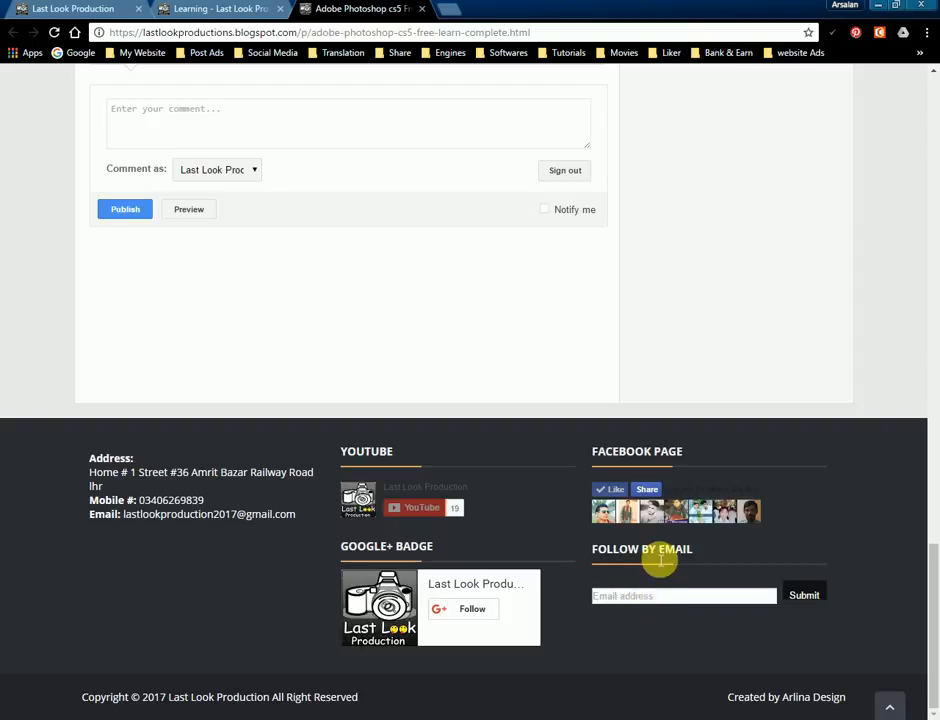
{"action": "left_click", "coordinate": [646, 602]}
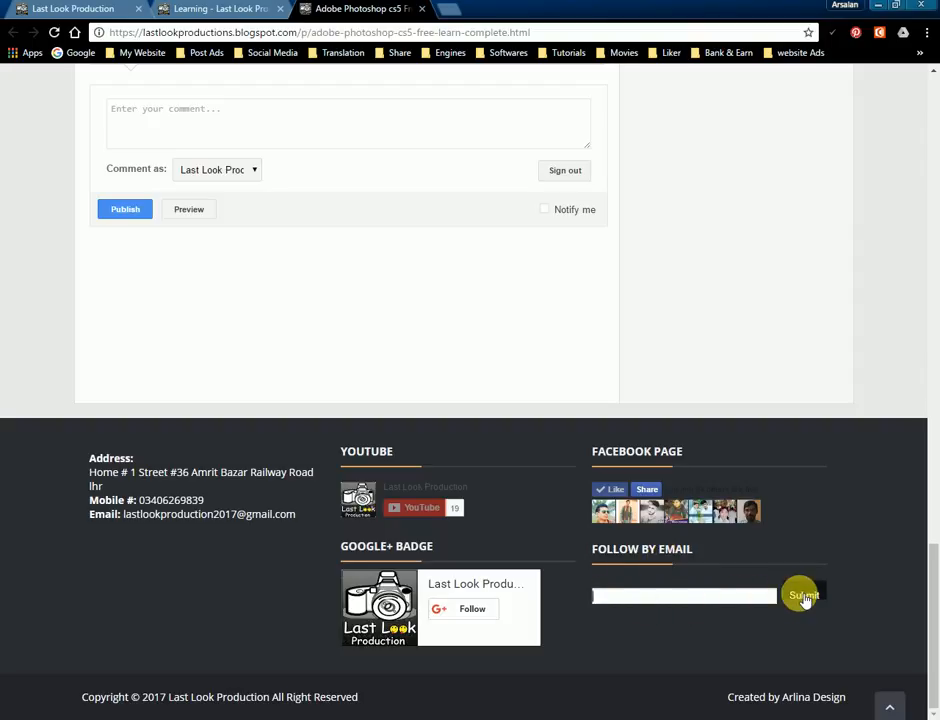
{"action": "scroll", "coordinate": [95, 391], "scroll_direction": "up", "scroll_amount": 1}
{"action": "scroll", "coordinate": [95, 391], "scroll_direction": "up", "scroll_amount": 12}
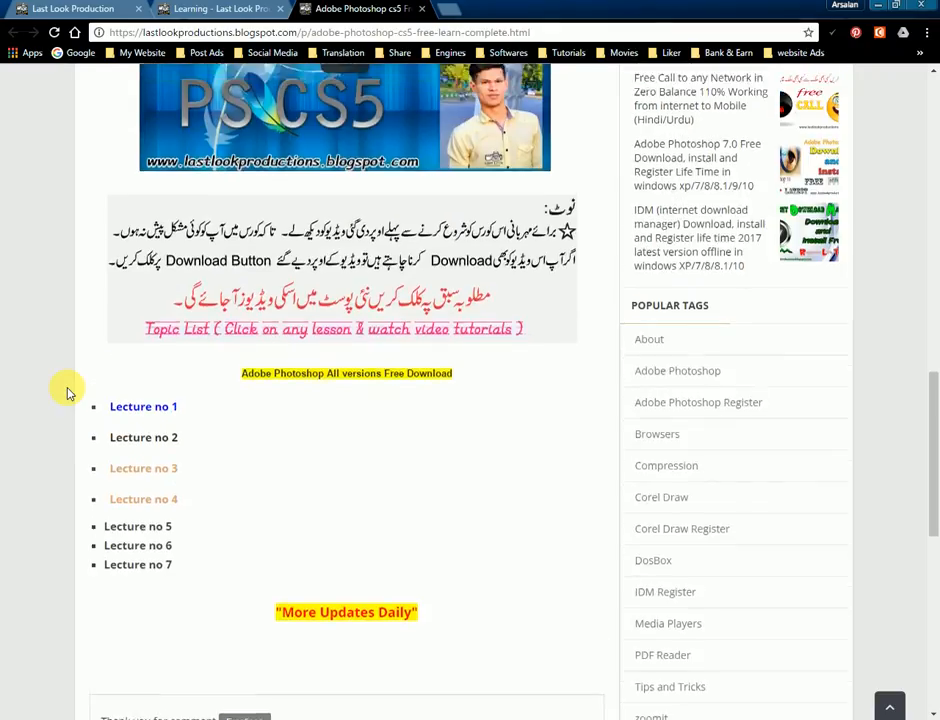
{"action": "scroll", "coordinate": [70, 400], "scroll_direction": "up", "scroll_amount": 6}
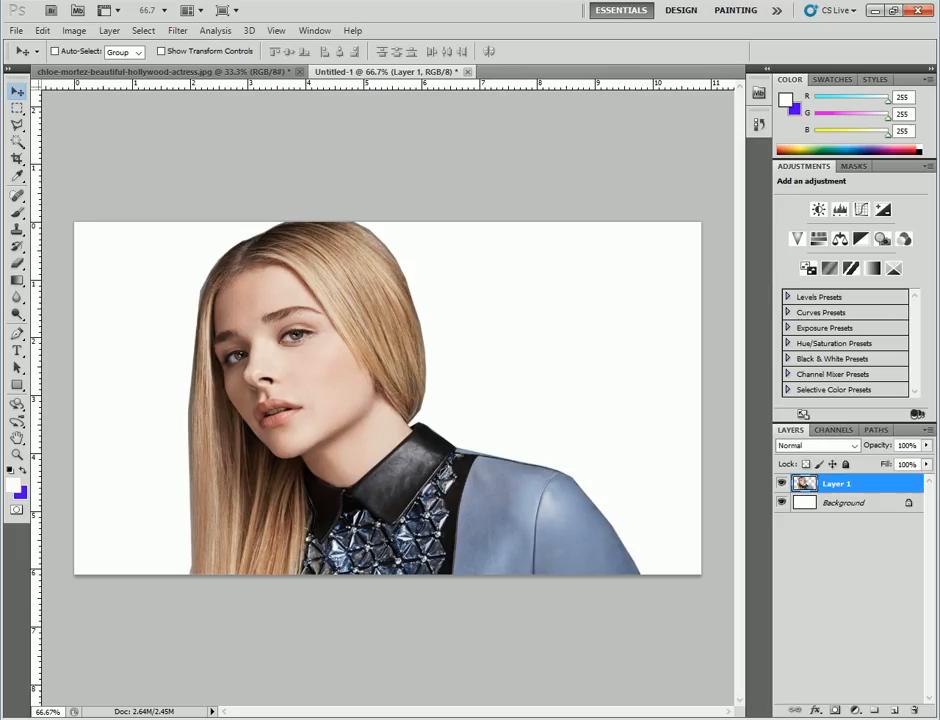
Switch back to Photoshop and compare the original portrait document with the cut-out woman in Untitled-1 once more.
{"action": "left_click", "coordinate": [247, 72]}
{"action": "left_click", "coordinate": [345, 72]}
{"action": "left_click", "coordinate": [248, 72]}
{"action": "left_click", "coordinate": [357, 72]}
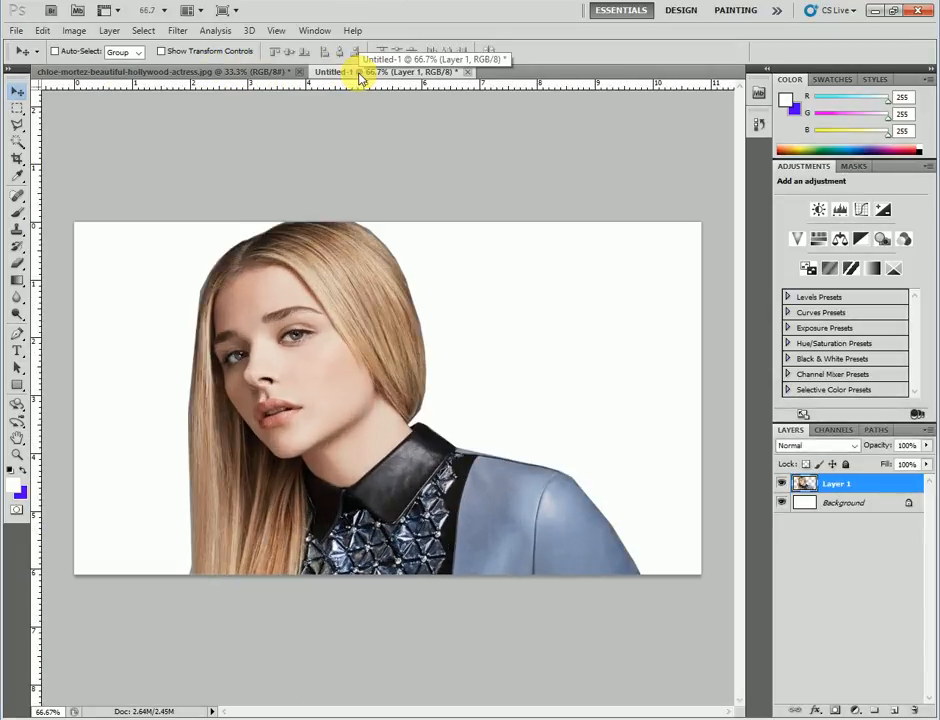